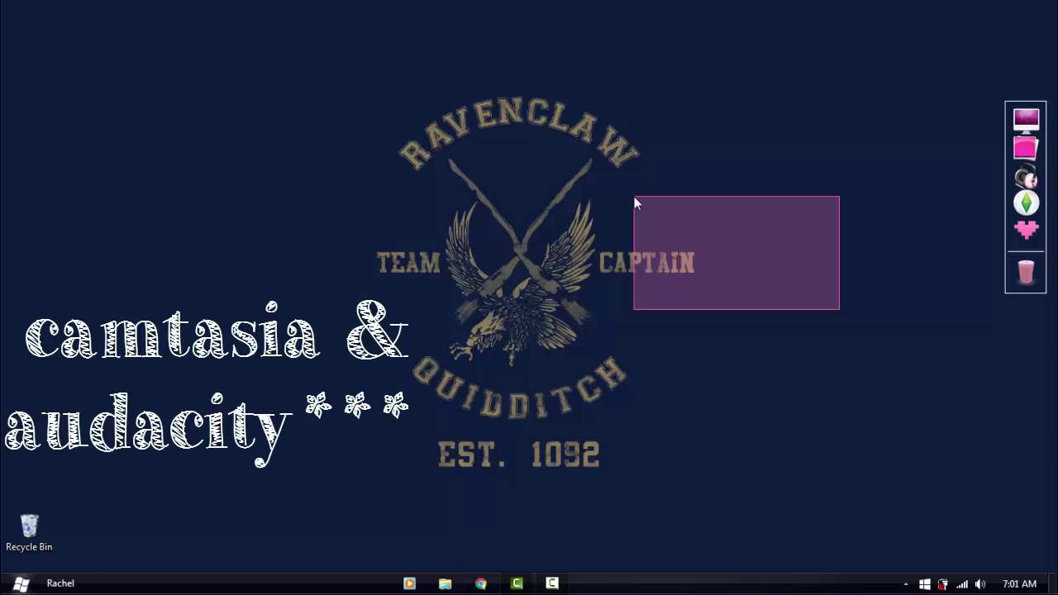
# Step: Bring up the Camtasia Studio project that holds eye.wav
pyautogui.click(516, 584)
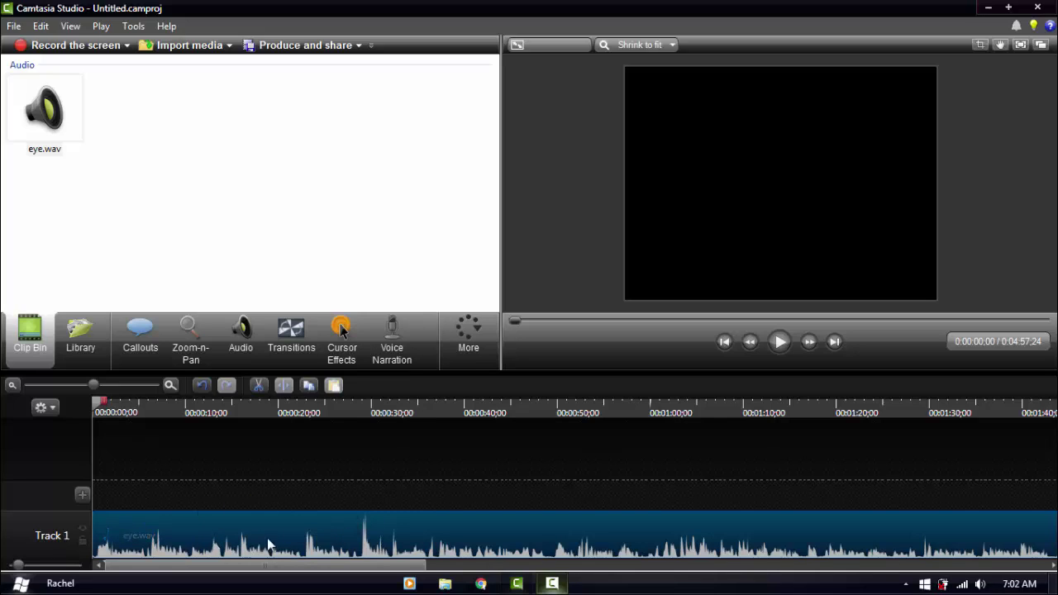
# Step: Show Voice Narration, then bring up the Audio editing options for the eye.wav clip
pyautogui.click(392, 339)
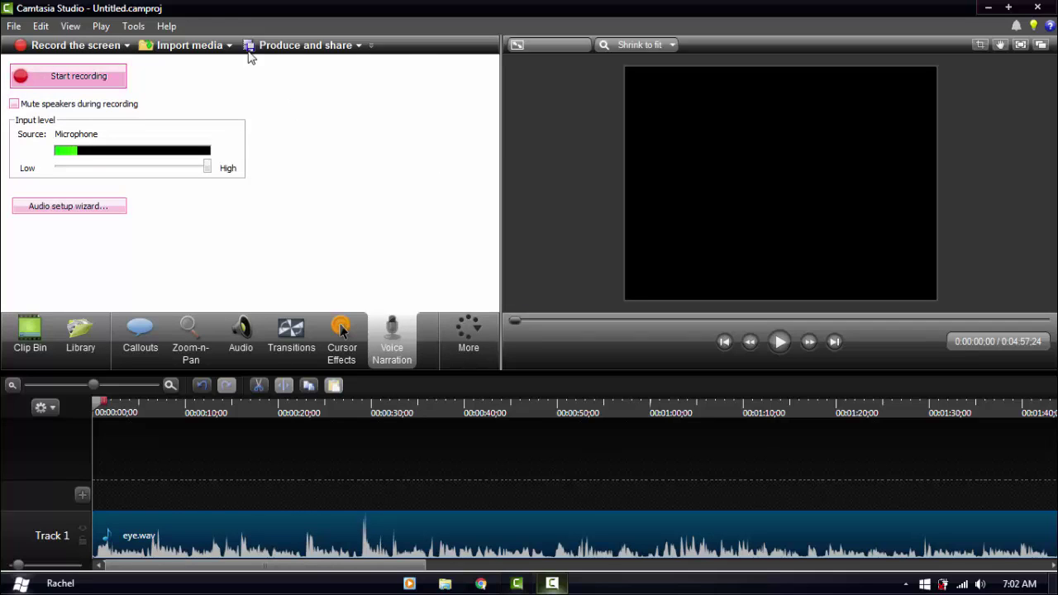
pyautogui.click(134, 26)
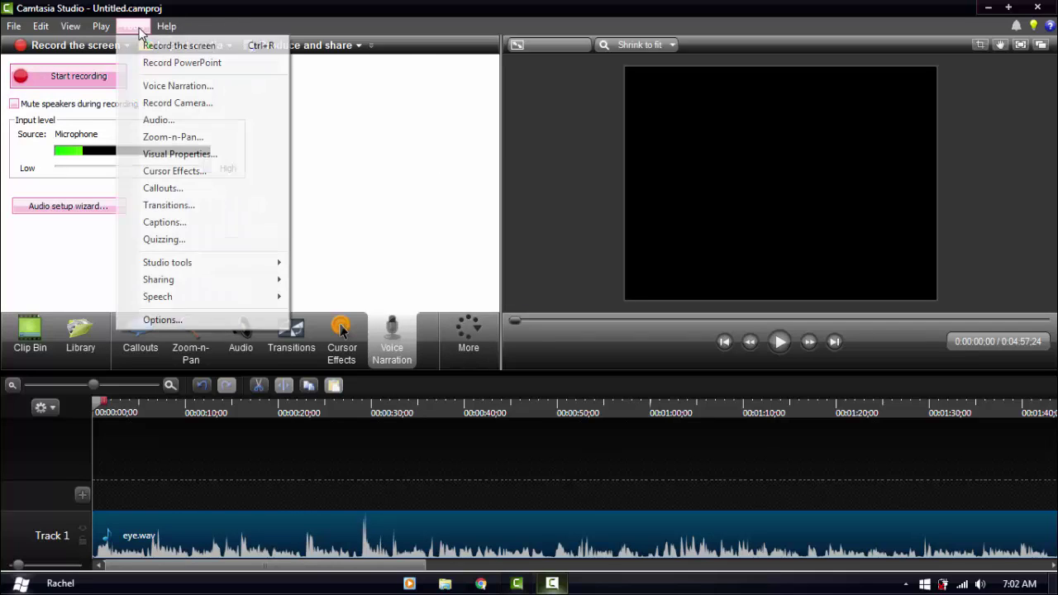
pyautogui.moveTo(122, 35)
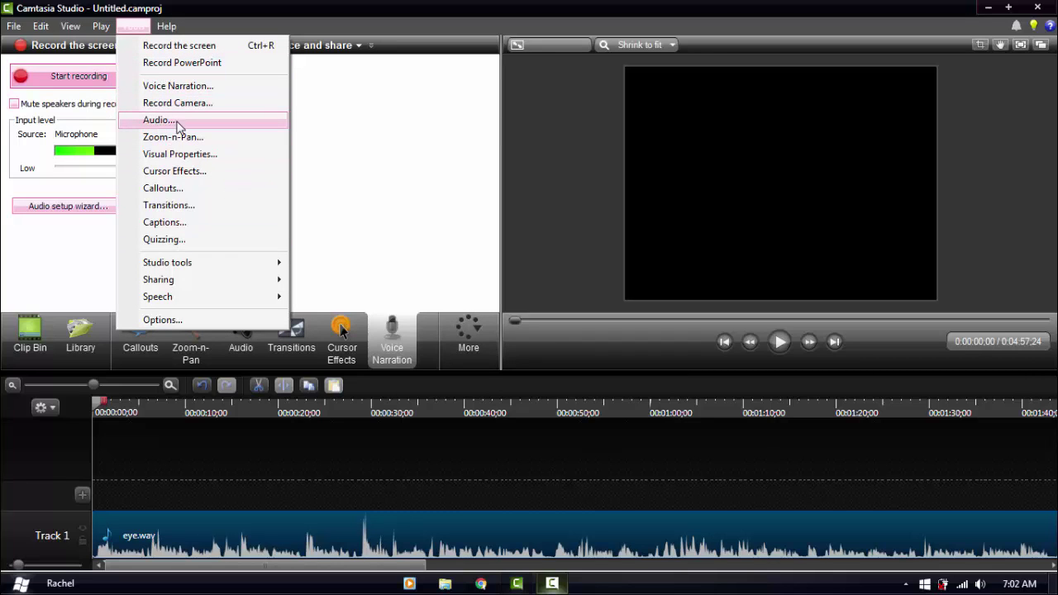
pyautogui.click(251, 362)
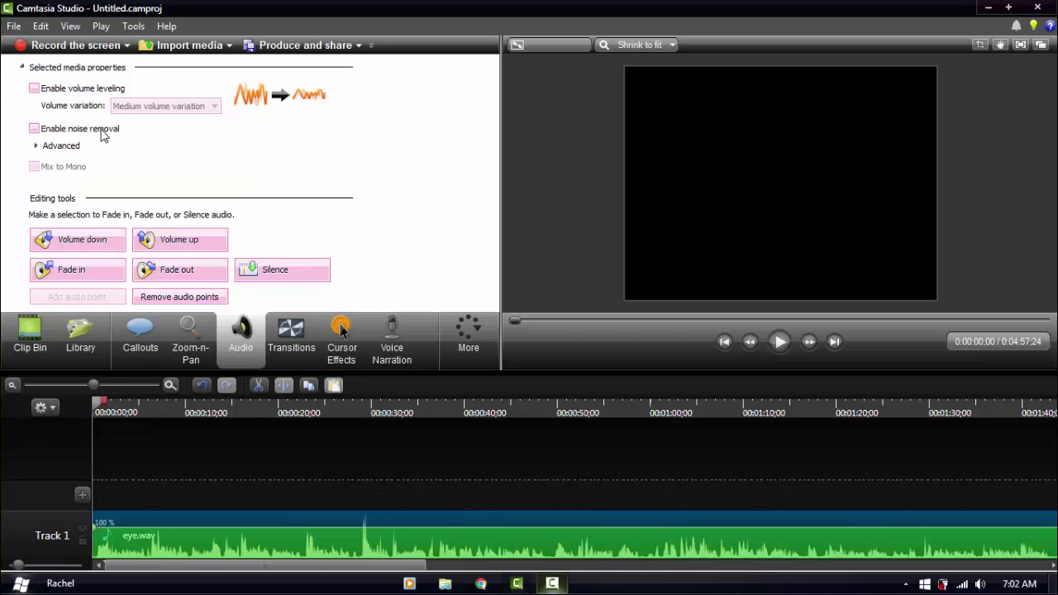
# Step: Zoom the timeline and cut the first 20 frames from eye.wav
pyautogui.click(128, 386)
pyautogui.moveTo(99, 411)
pyautogui.mouseDown()
pyautogui.moveTo(139, 415)
pyautogui.moveTo(119, 405)
pyautogui.moveTo(32, 419)
pyautogui.mouseUp()
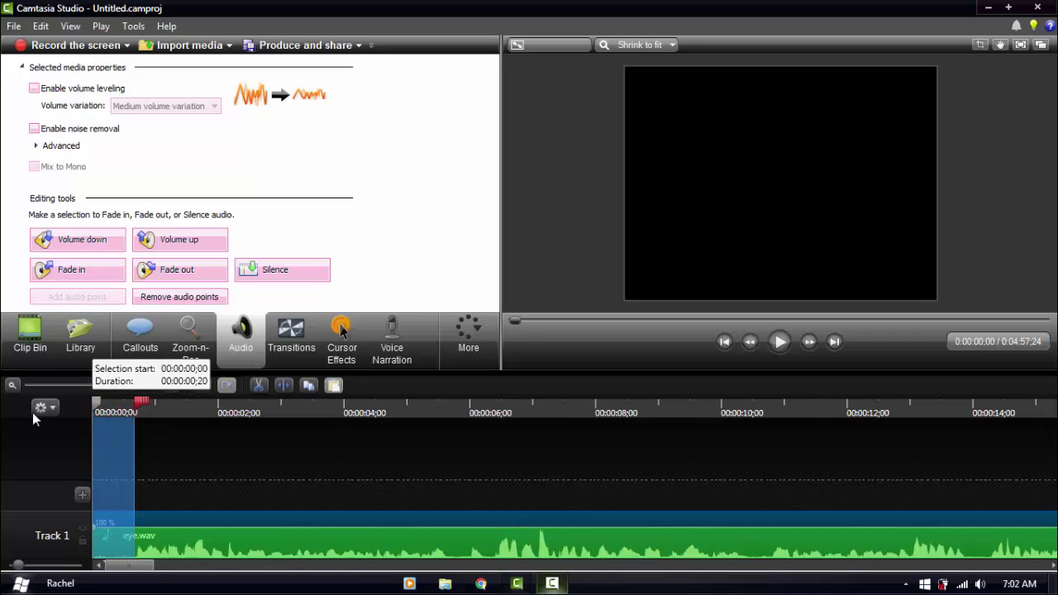
pyautogui.click(258, 385)
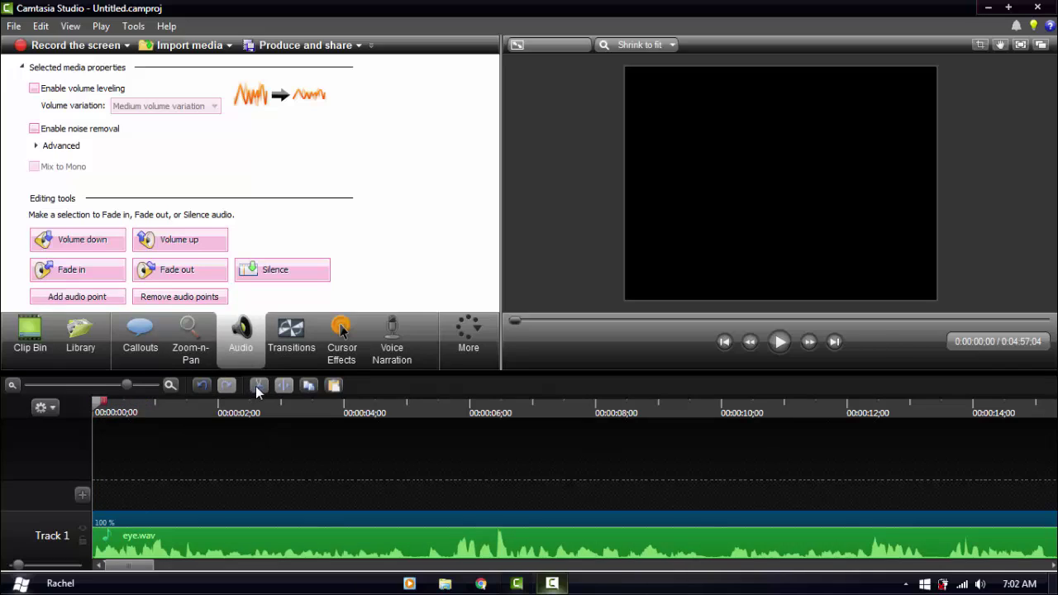
# Step: Play back the trimmed audio, then enable noise removal with its advanced settings shown
pyautogui.click(779, 346)
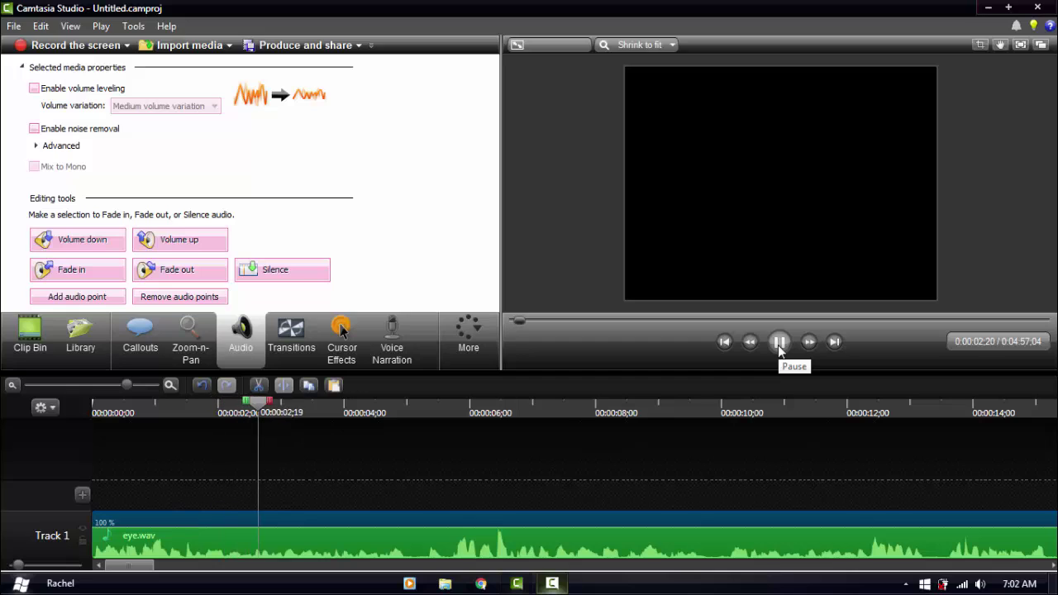
pyautogui.click(96, 407)
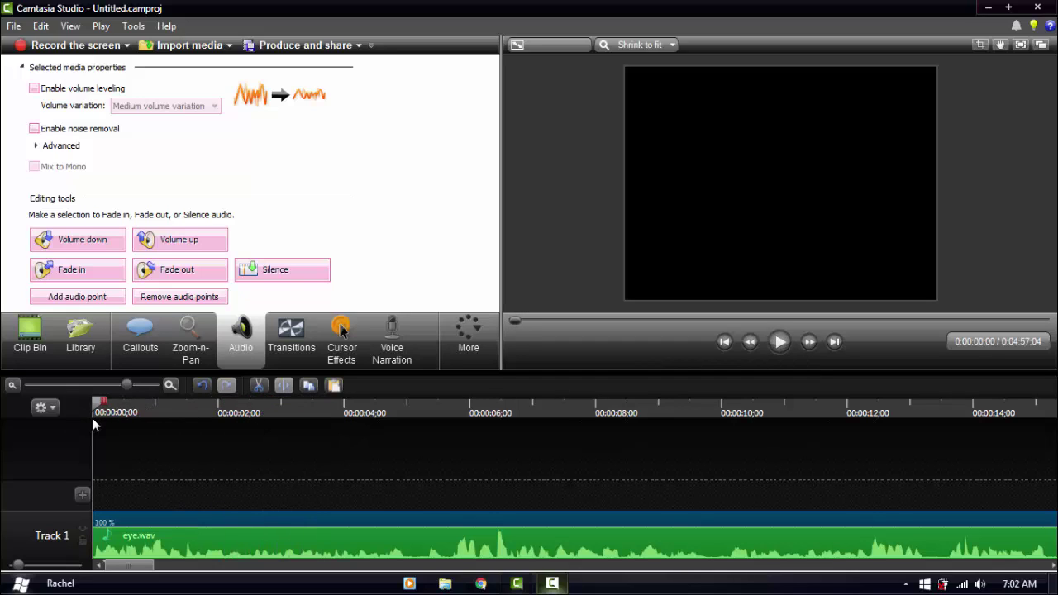
pyautogui.click(91, 135)
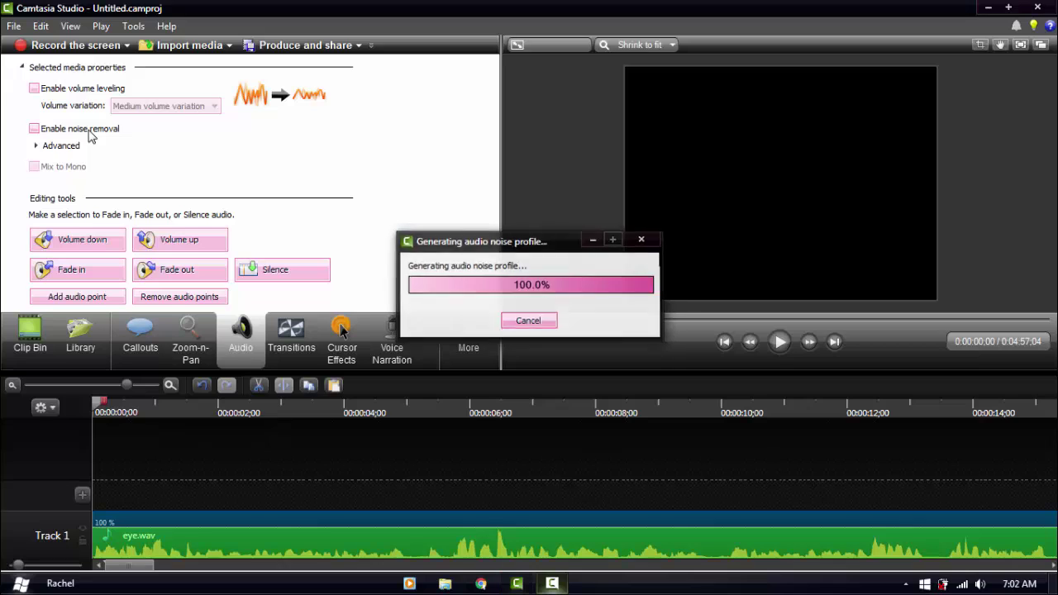
pyautogui.click(37, 148)
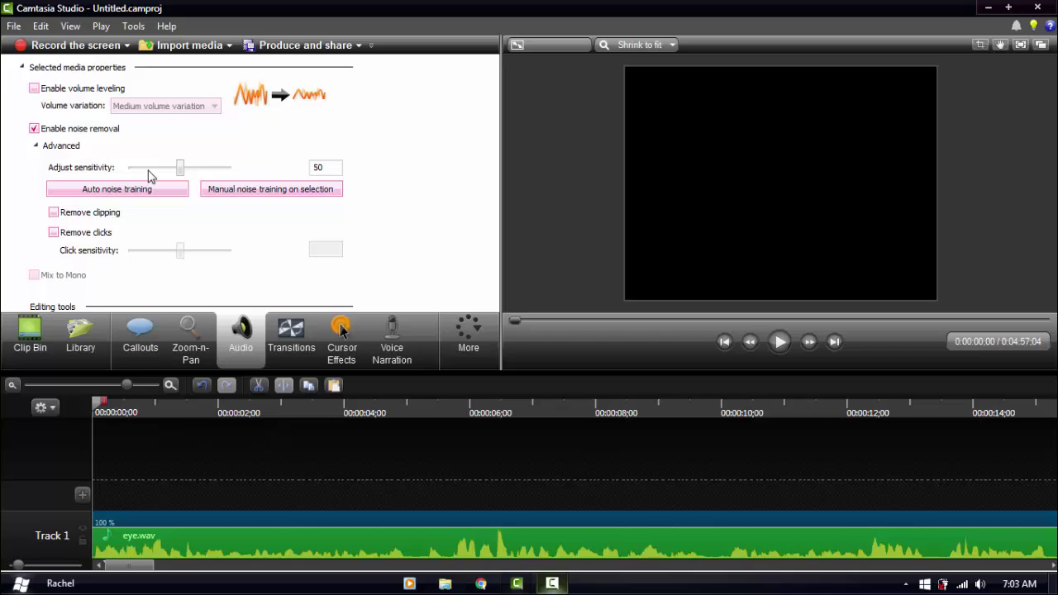
# Step: Preview the audio with noise removal at sensitivity 50 and rewind to the start
pyautogui.click(780, 342)
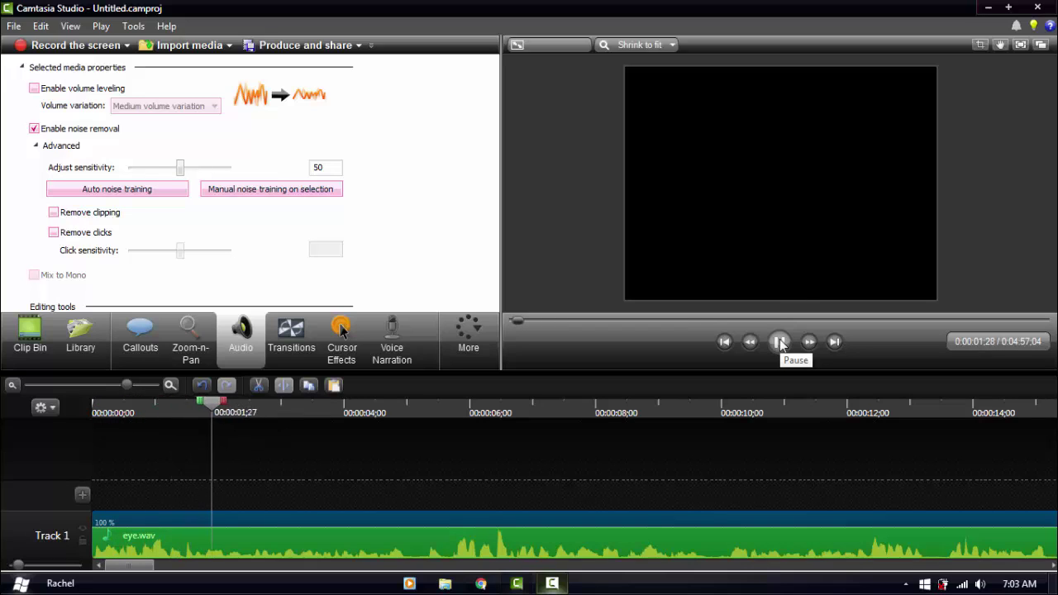
pyautogui.click(188, 412)
pyautogui.click(93, 416)
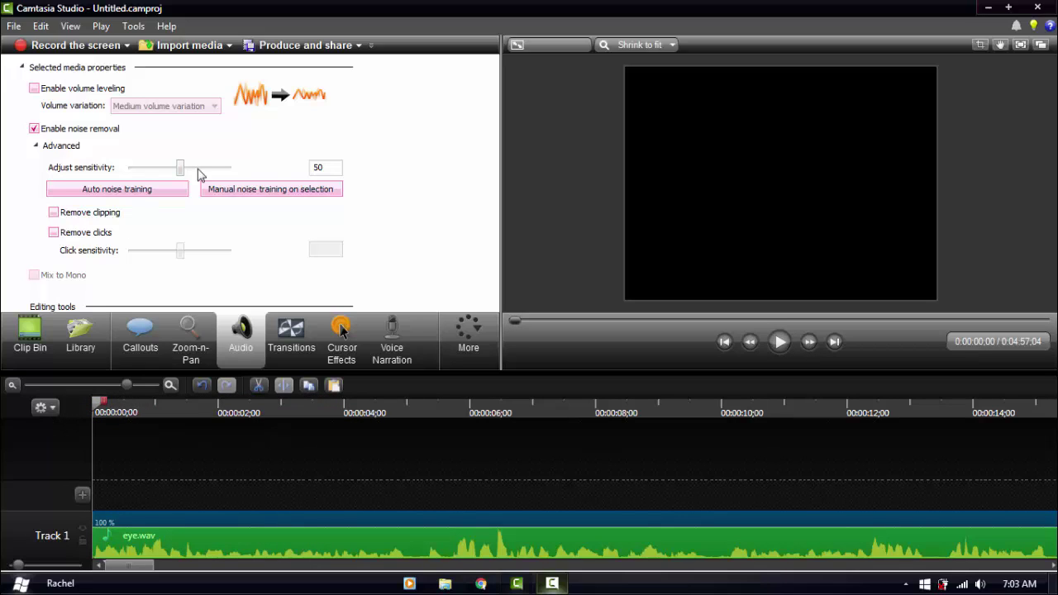
pyautogui.click(41, 149)
pyautogui.click(39, 149)
# Step: Try noise removal sensitivities of 100, 0 and 60, then undo noise removal
pyautogui.click(181, 172)
pyautogui.moveTo(184, 179); pyautogui.dragTo(230, 173)
pyautogui.click(780, 342)
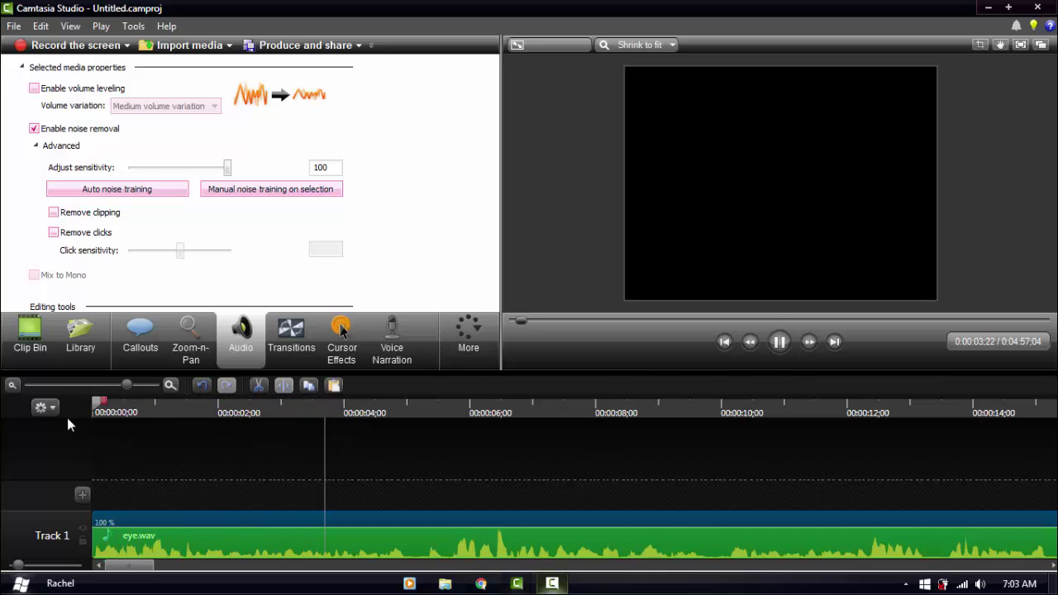
pyautogui.moveTo(227, 168); pyautogui.dragTo(104, 172)
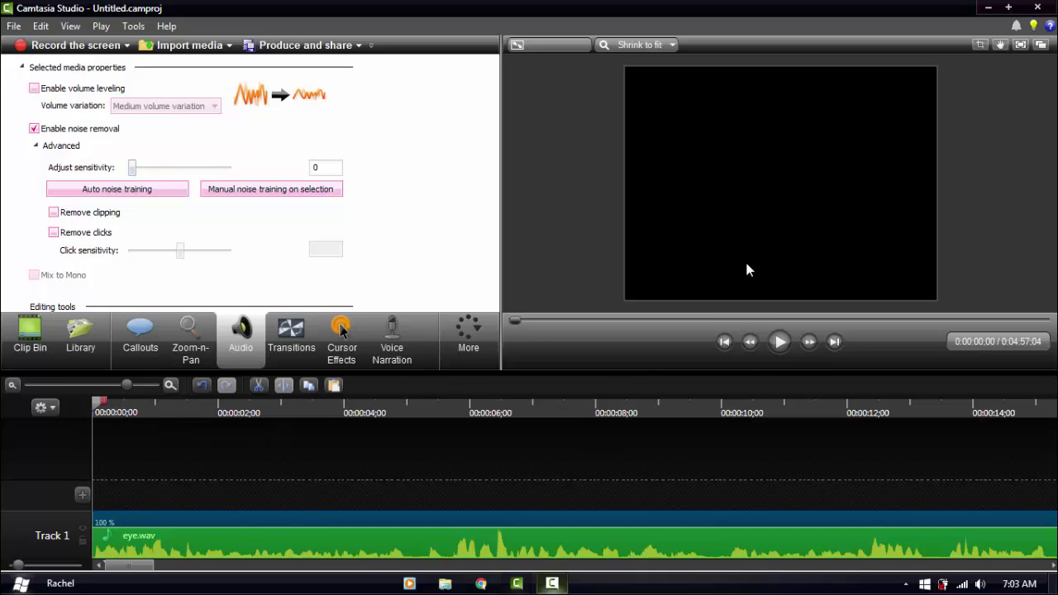
pyautogui.click(780, 342)
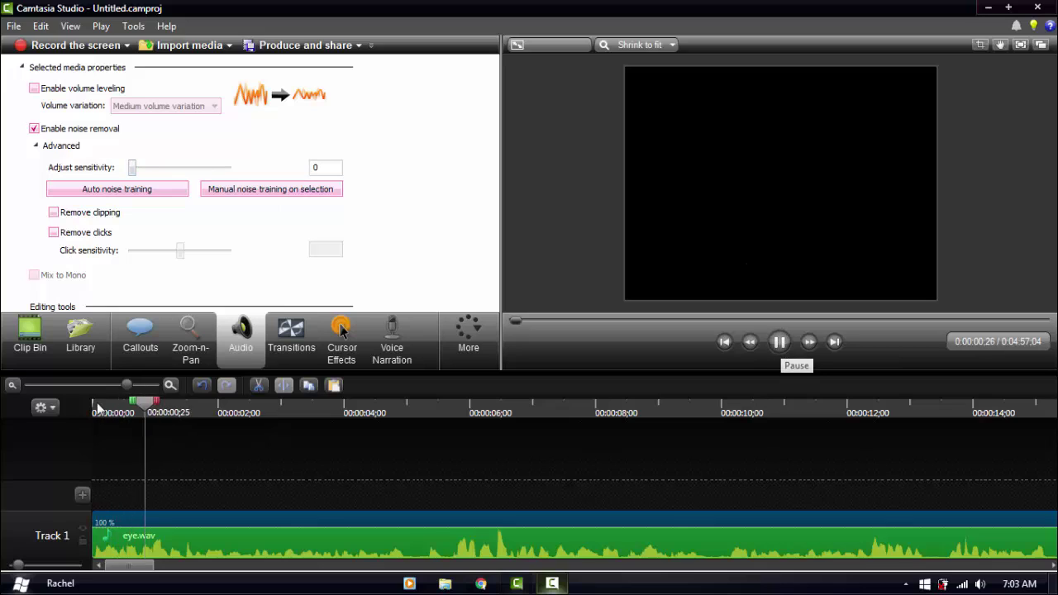
pyautogui.moveTo(132, 169); pyautogui.dragTo(182, 174)
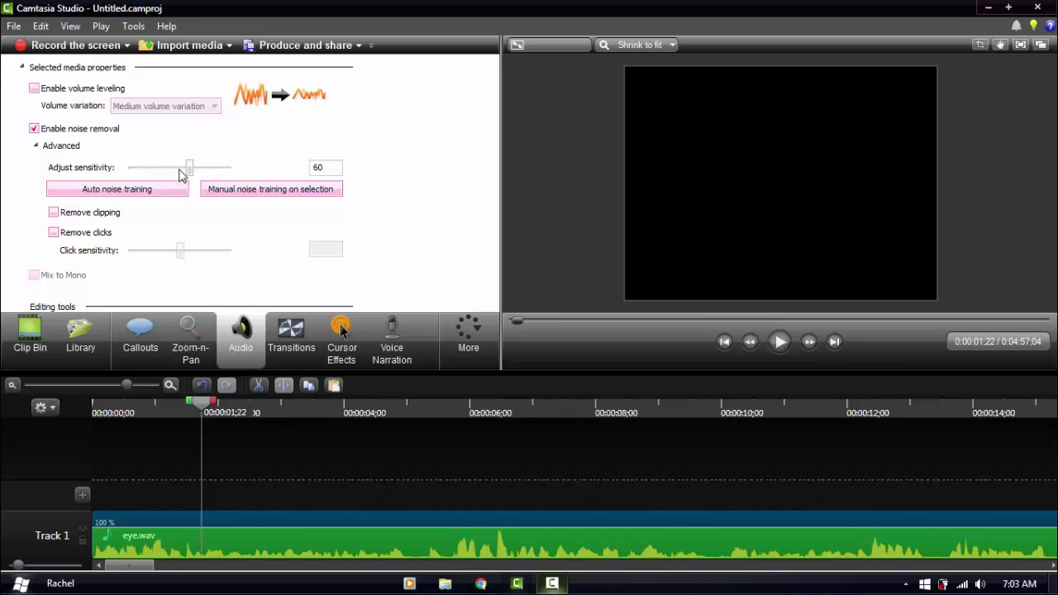
pyautogui.hotkey('ctrl', 'z')
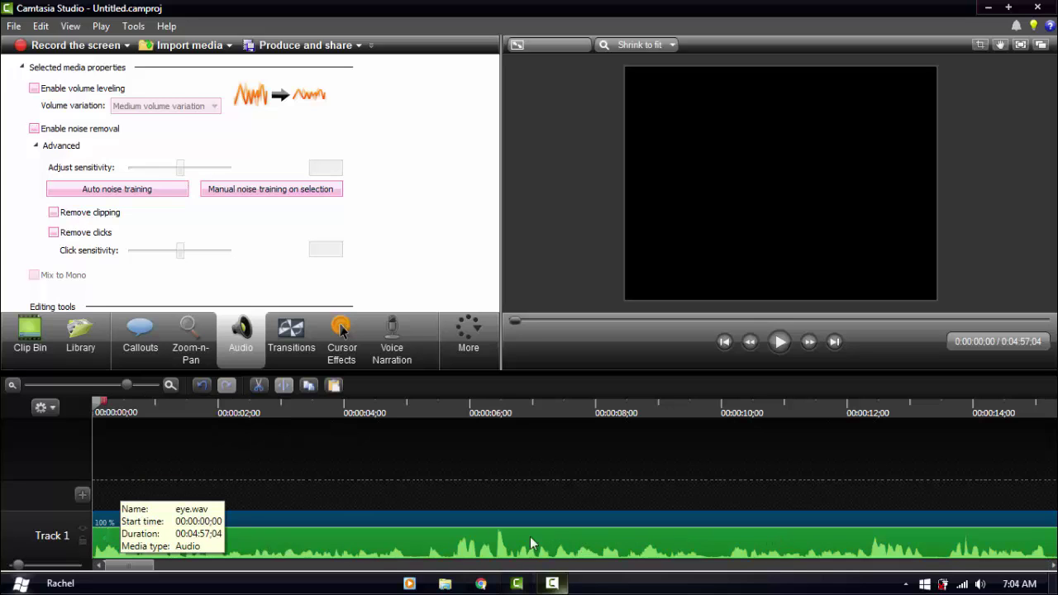
# Step: Raise the eye.wav volume line on Track 1 until the waveform fills the track
pyautogui.click(269, 523)
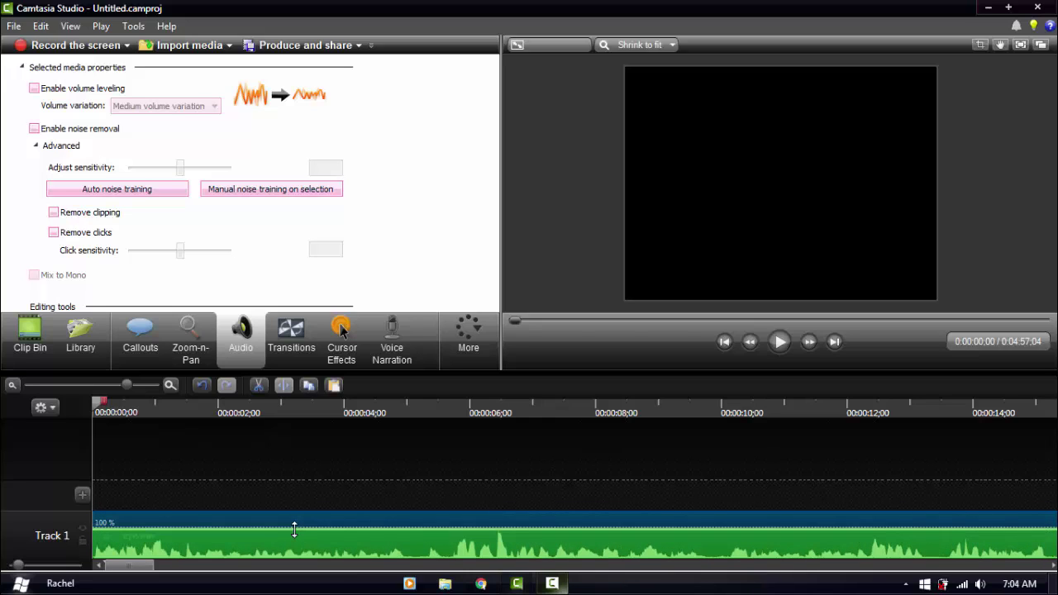
pyautogui.moveTo(295, 529); pyautogui.dragTo(295, 527)
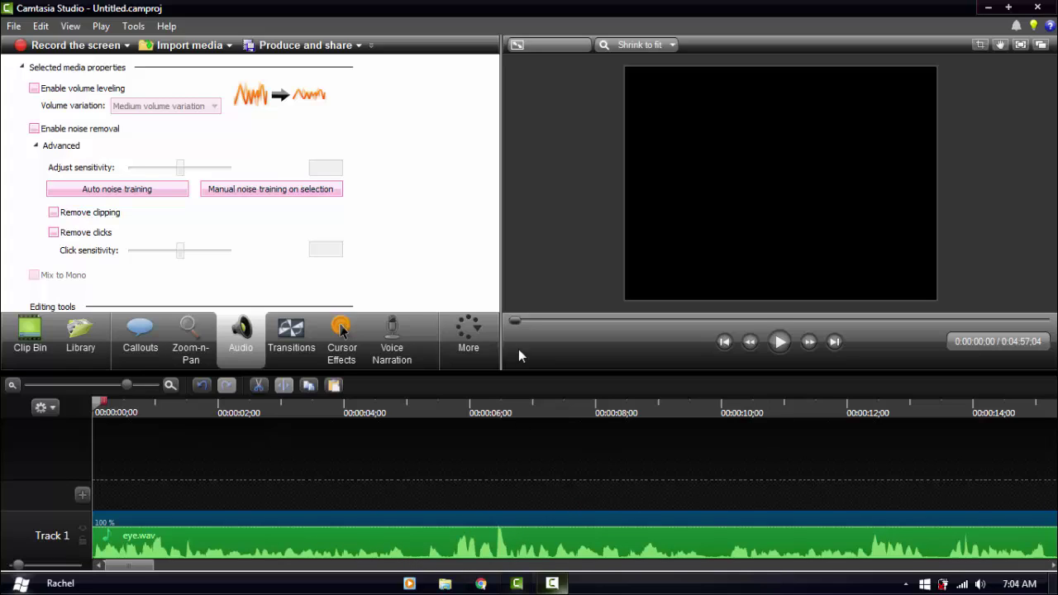
pyautogui.moveTo(487, 536); pyautogui.dragTo(496, 494)
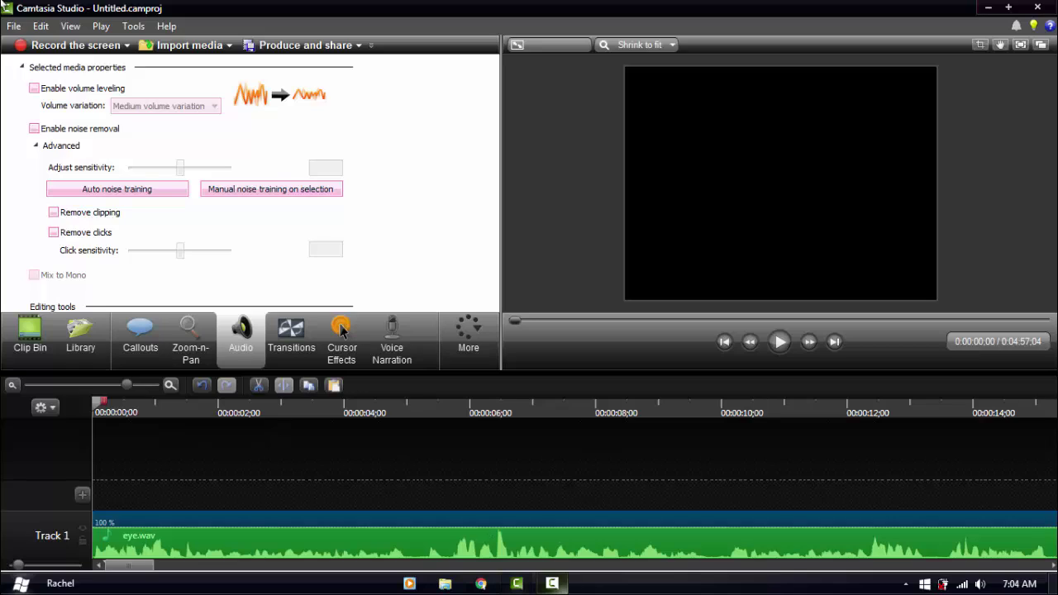
# Step: Enable custom volume leveling with threshold -24 dB, ratio 20 and gain 19 dB
pyautogui.click(86, 91)
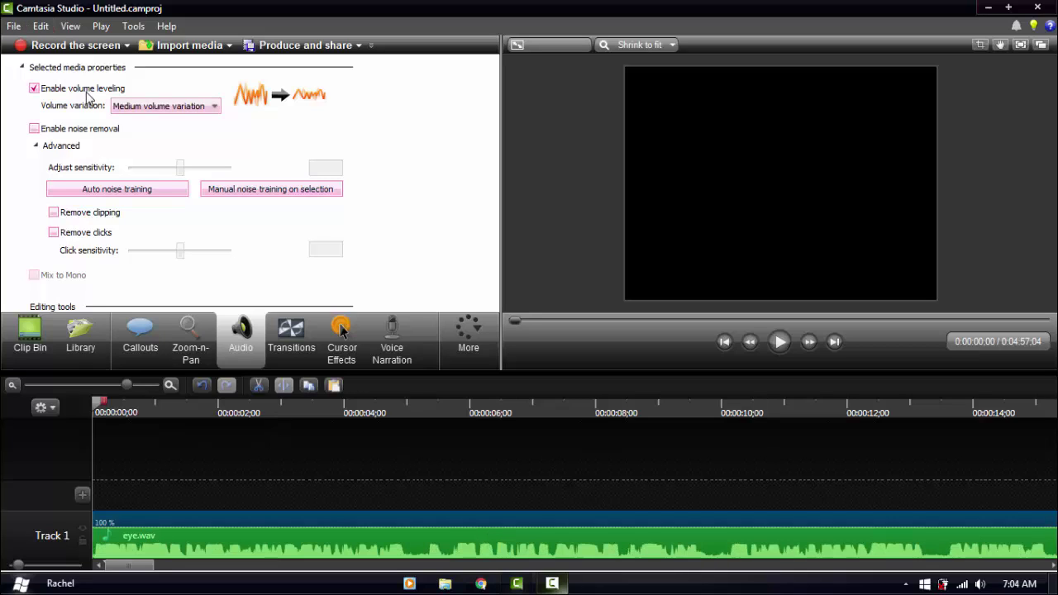
pyautogui.click(143, 108)
pyautogui.click(142, 120)
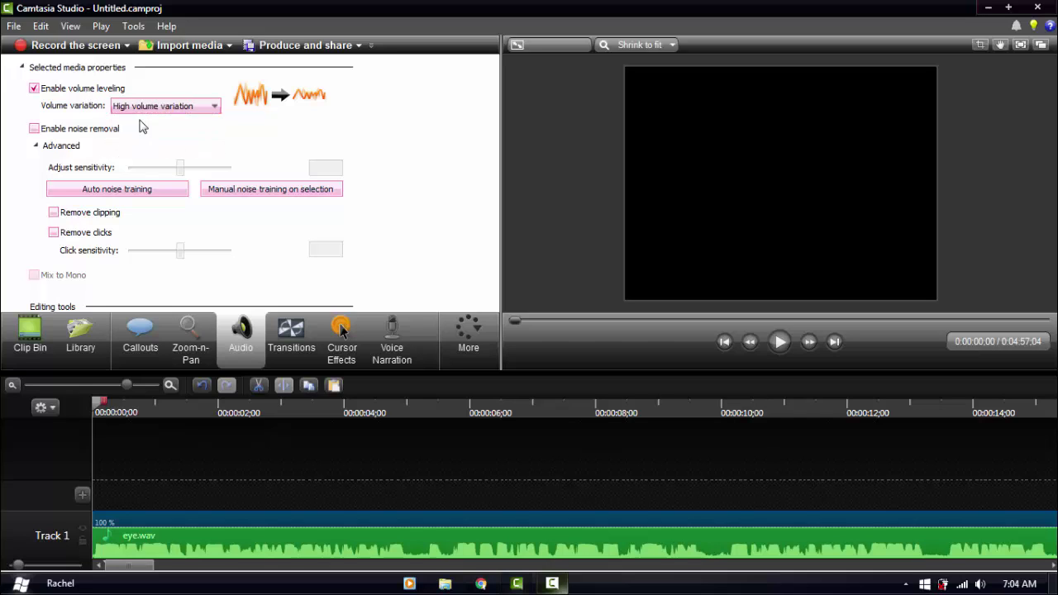
pyautogui.click(158, 106)
pyautogui.click(142, 150)
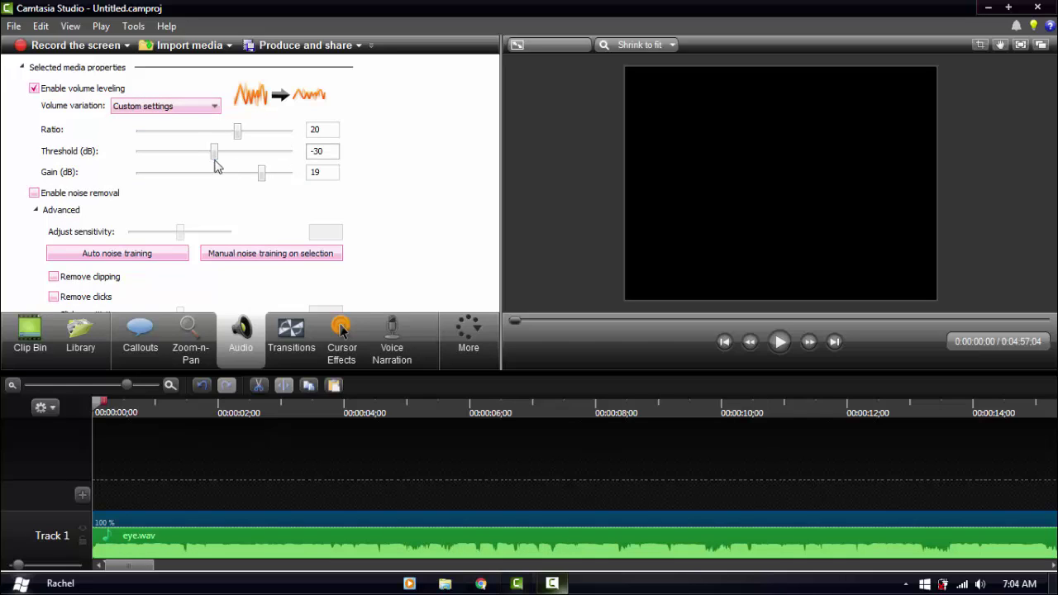
pyautogui.moveTo(214, 152); pyautogui.dragTo(229, 153)
pyautogui.doubleClick(330, 130)
pyautogui.doubleClick(319, 151)
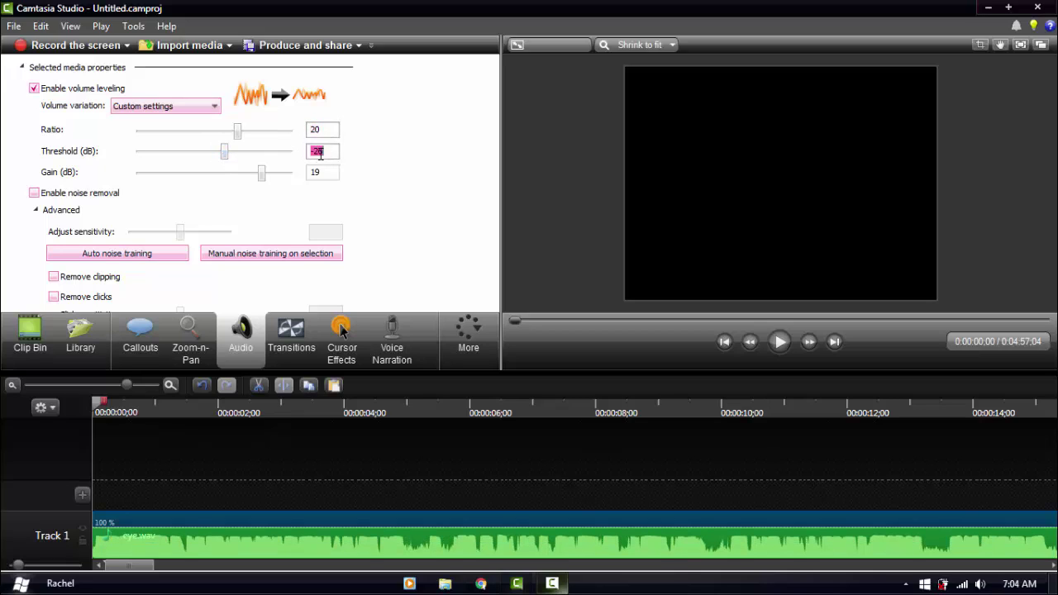
pyautogui.moveTo(231, 155); pyautogui.dragTo(231, 159)
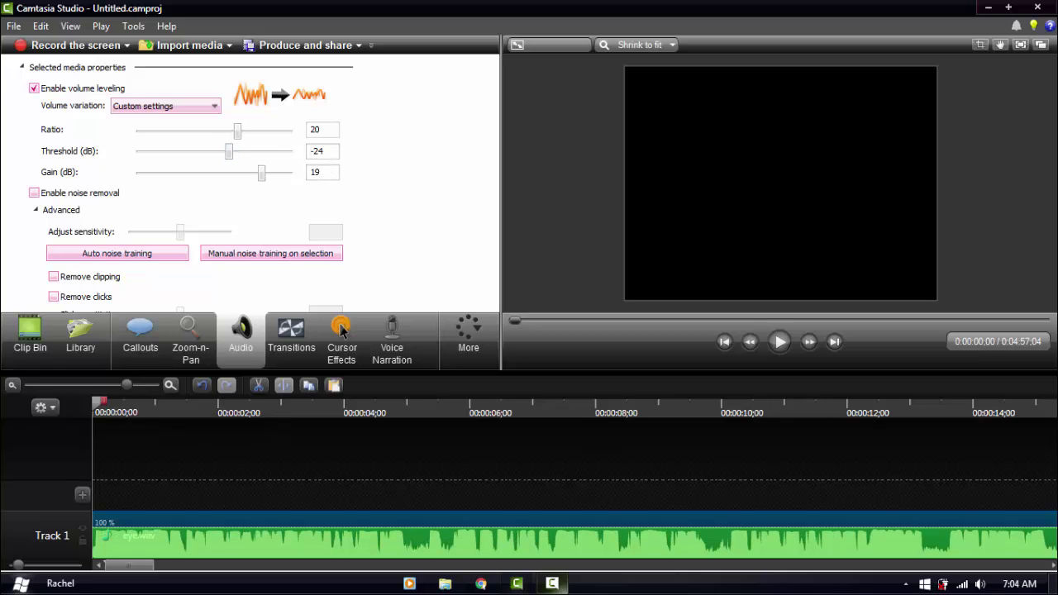
# Step: Preview the levelled audio, re-enable noise removal at 50, and replay from the start
pyautogui.click(772, 344)
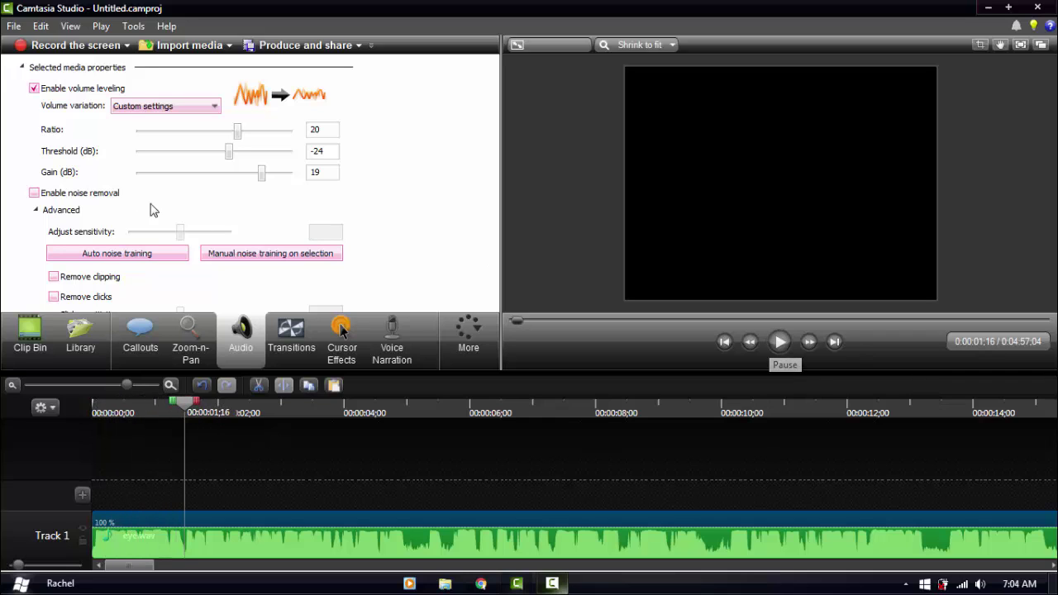
pyautogui.click(93, 195)
pyautogui.click(94, 406)
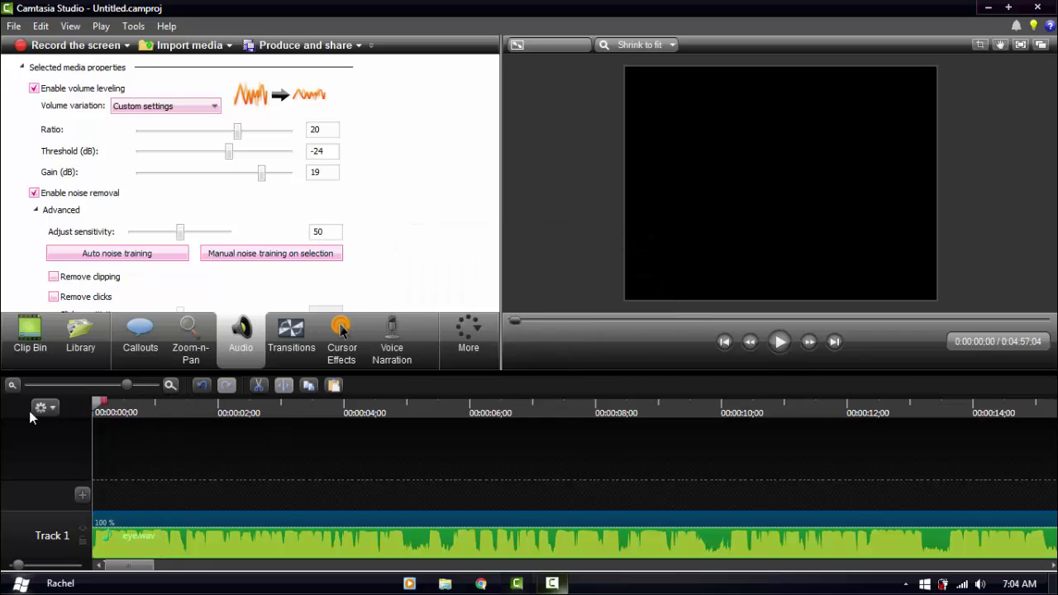
pyautogui.click(780, 342)
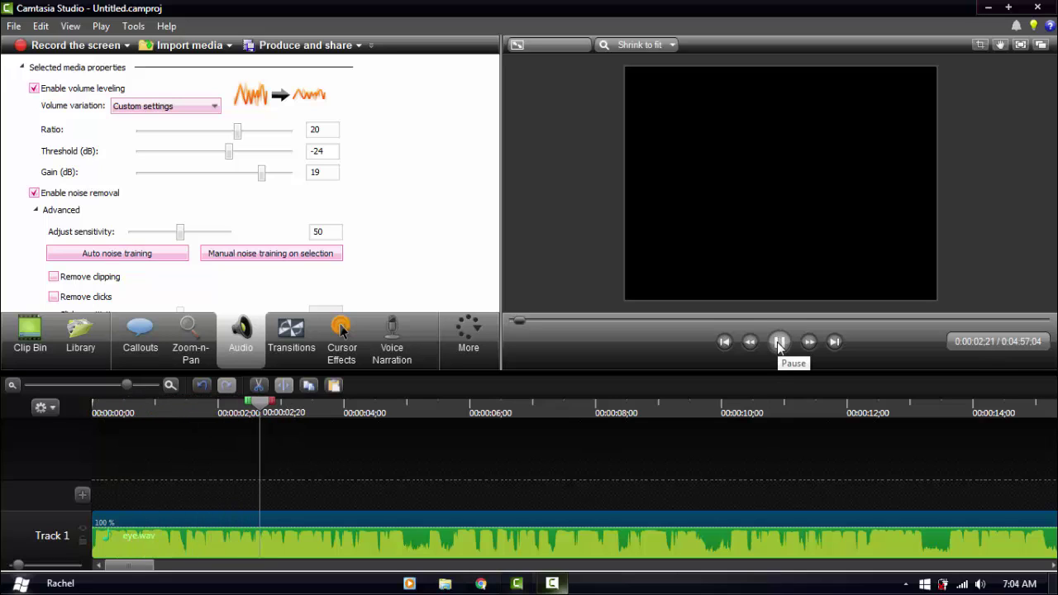
pyautogui.click(780, 342)
pyautogui.hotkey('ctrl', 'Home')
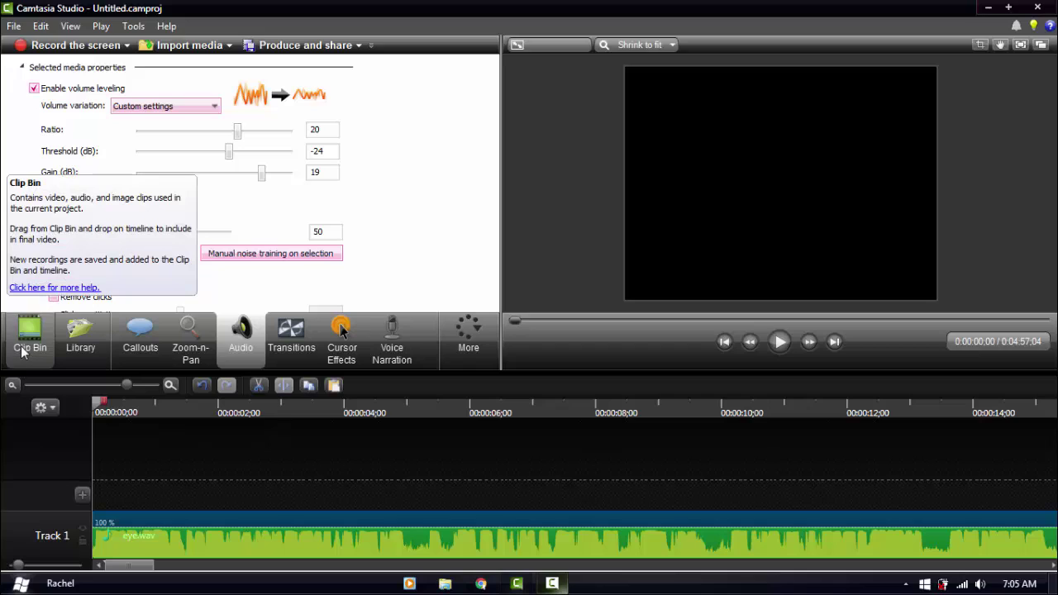
pyautogui.click(22, 351)
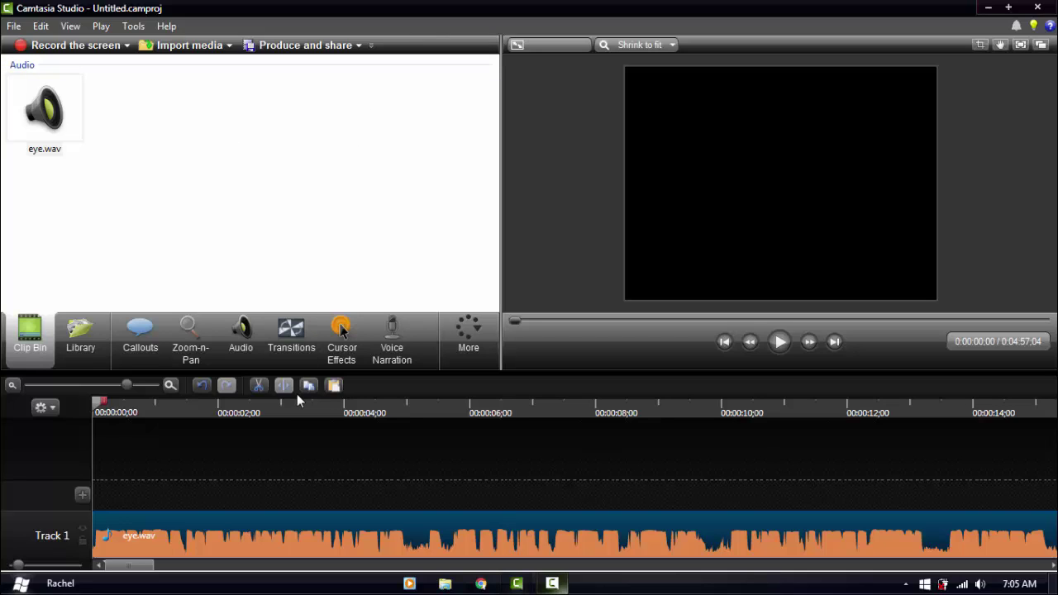
pyautogui.rightClick(416, 546)
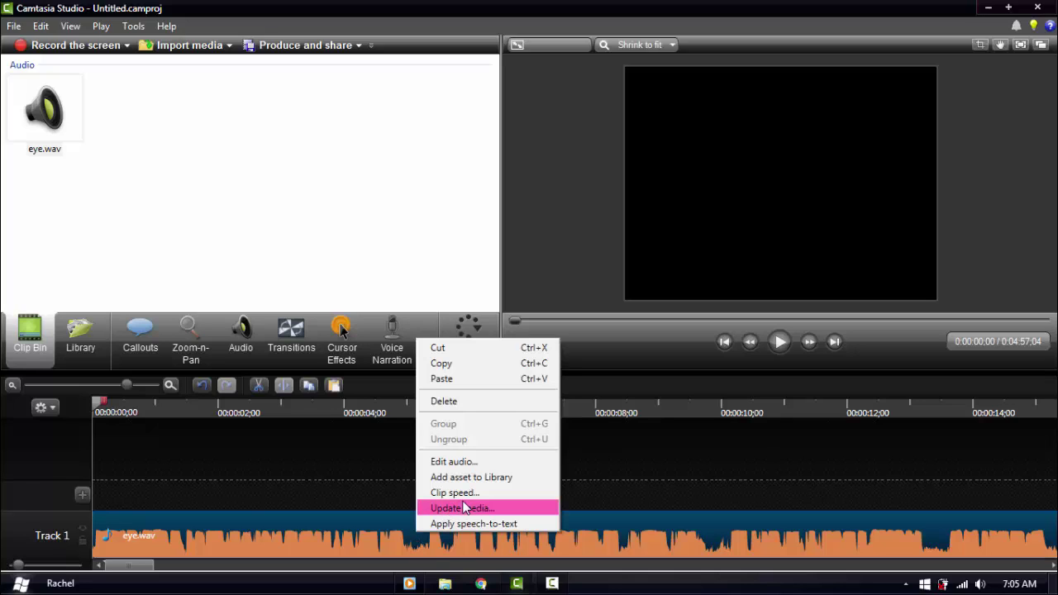
pyautogui.click(408, 543)
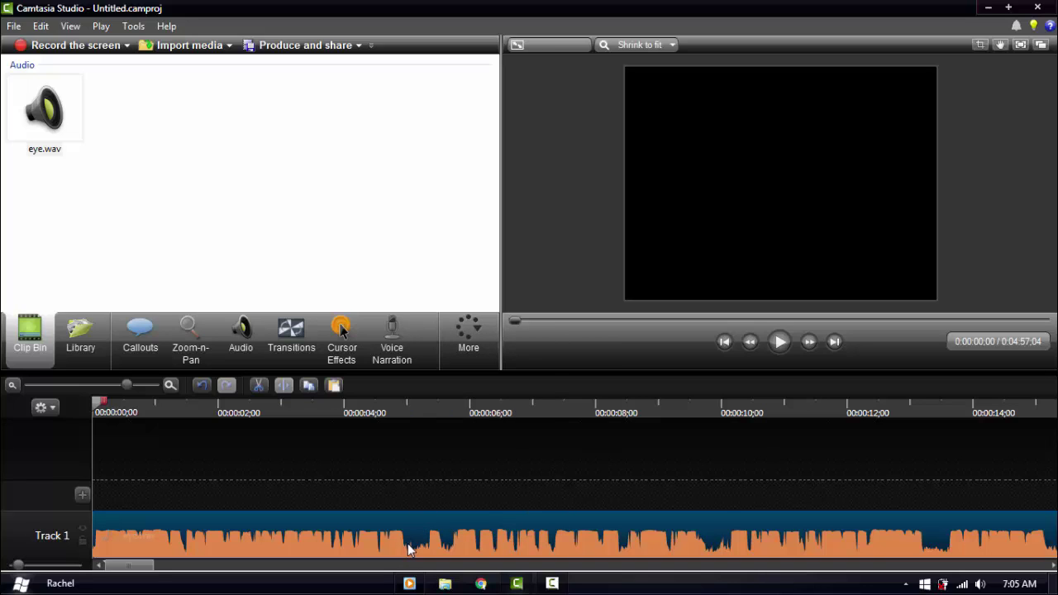
pyautogui.rightClick(408, 544)
pyautogui.rightClick(305, 534)
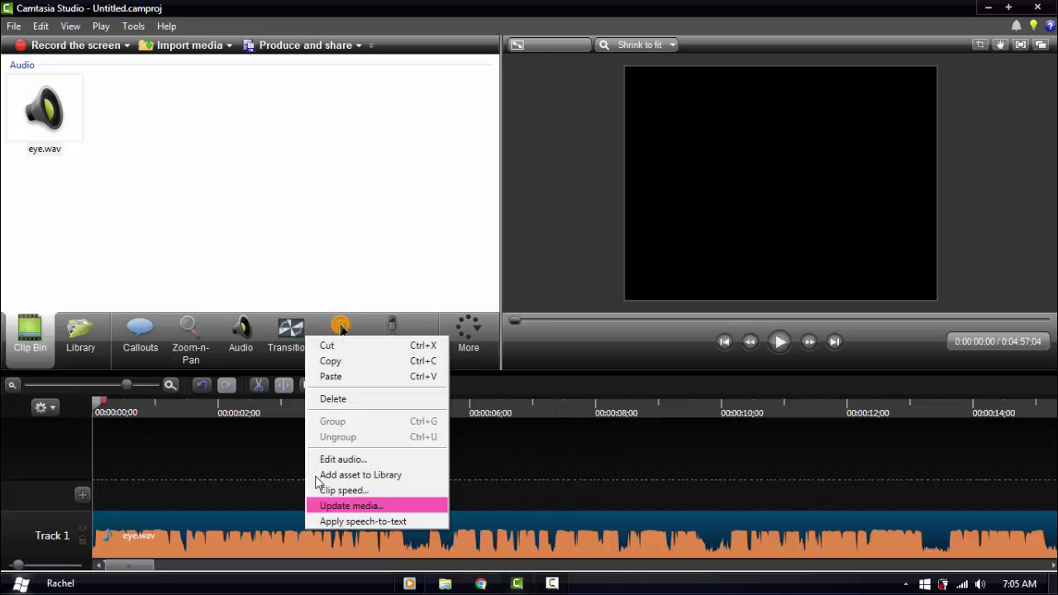
# Step: Set eye.wav clip speed to 120%, shortening it to 4:07;18, and preview it
pyautogui.click(41, 30)
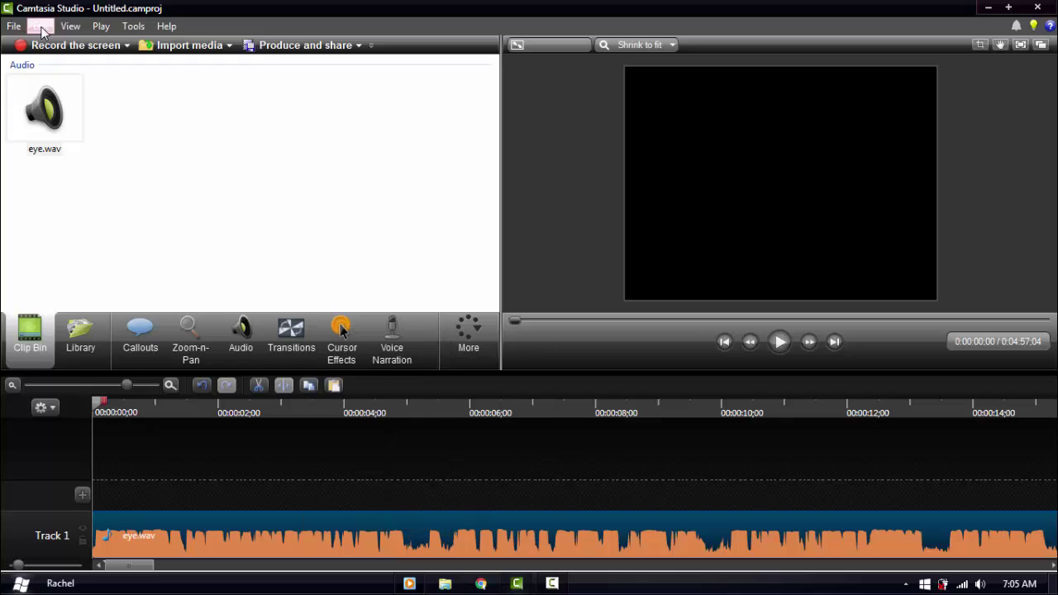
pyautogui.click(41, 31)
pyautogui.click(90, 312)
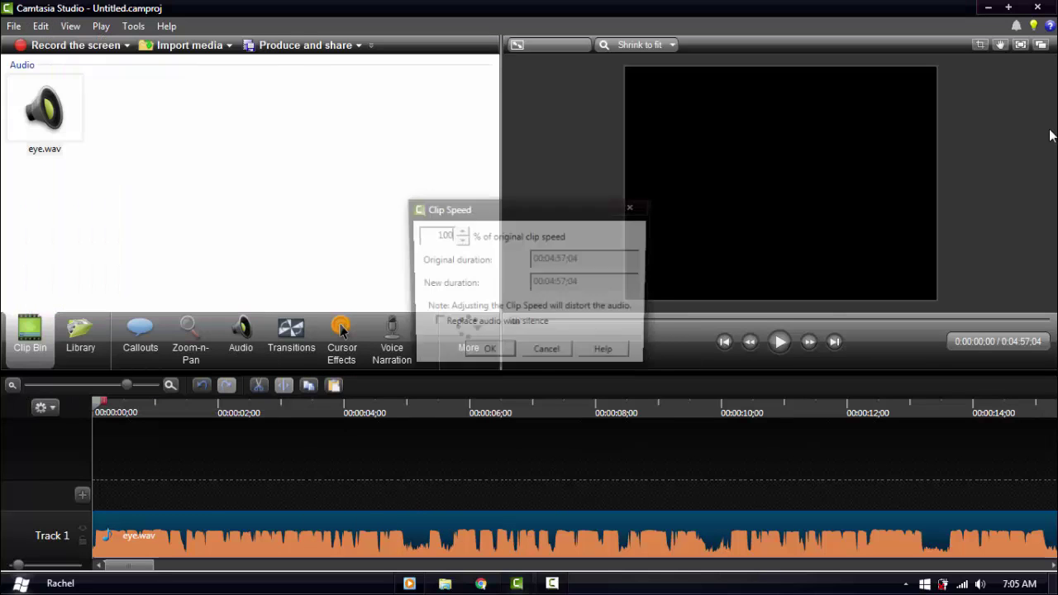
pyautogui.click(461, 232)
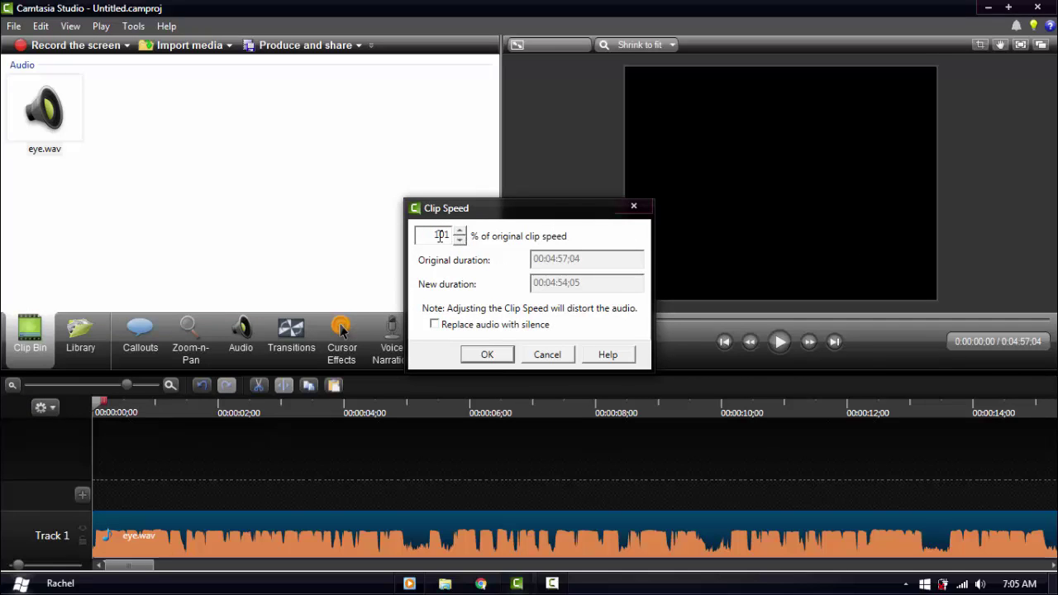
pyautogui.write('120')
pyautogui.click(494, 356)
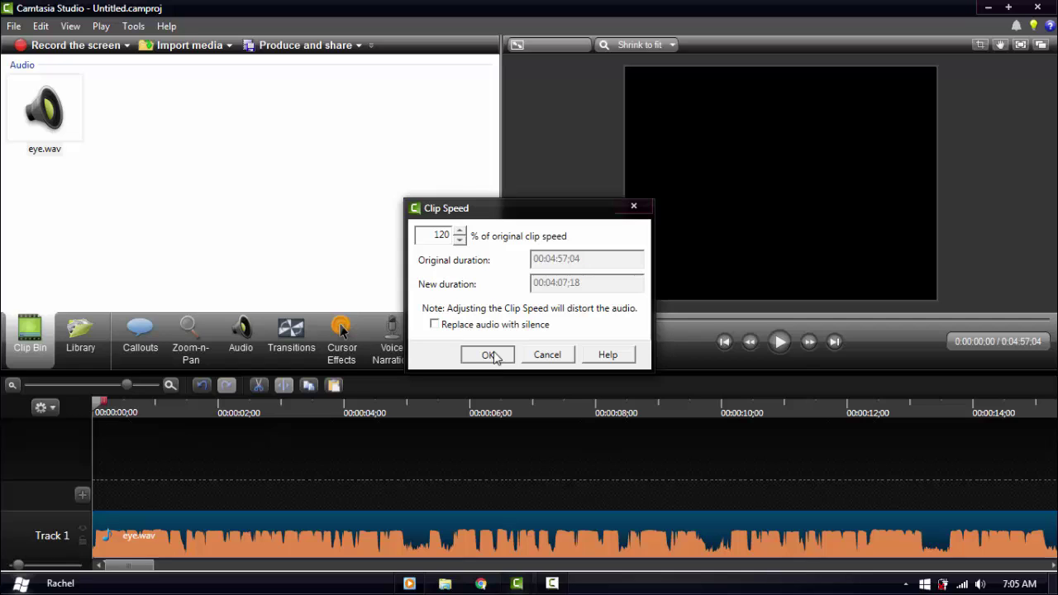
pyautogui.click(490, 355)
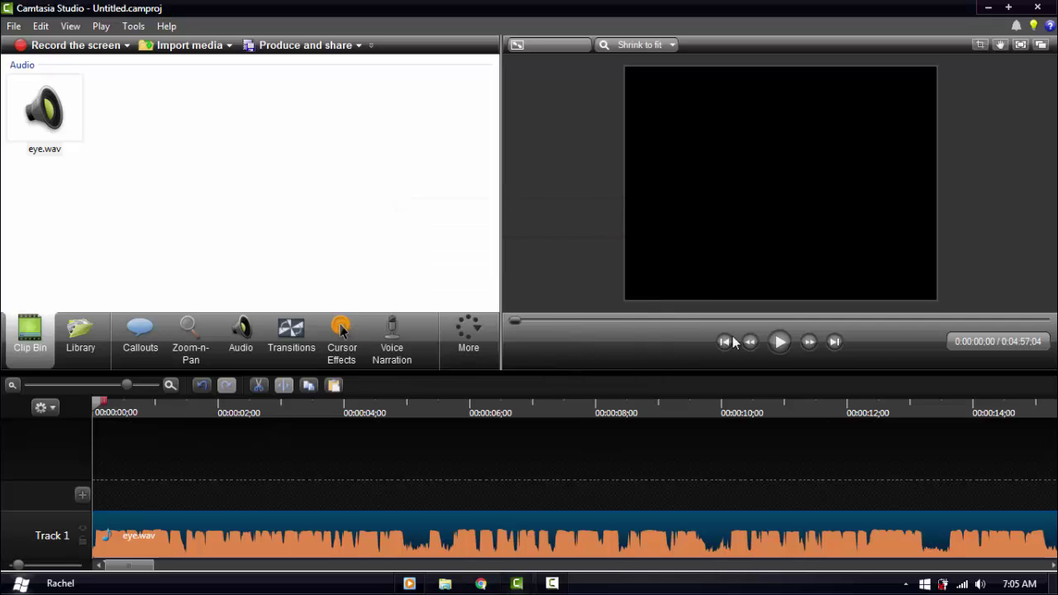
pyautogui.click(779, 343)
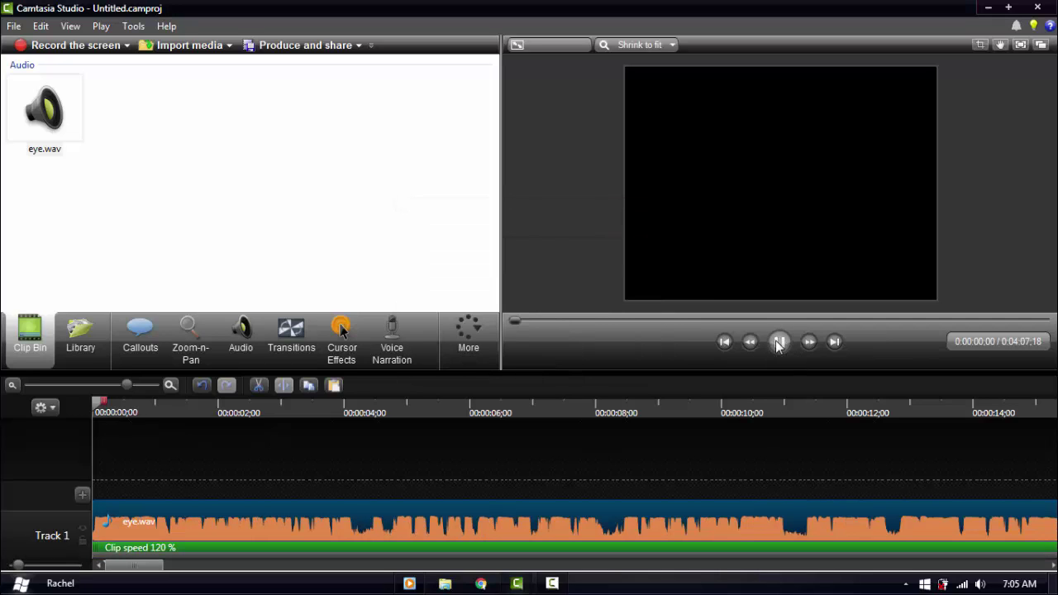
pyautogui.click(779, 342)
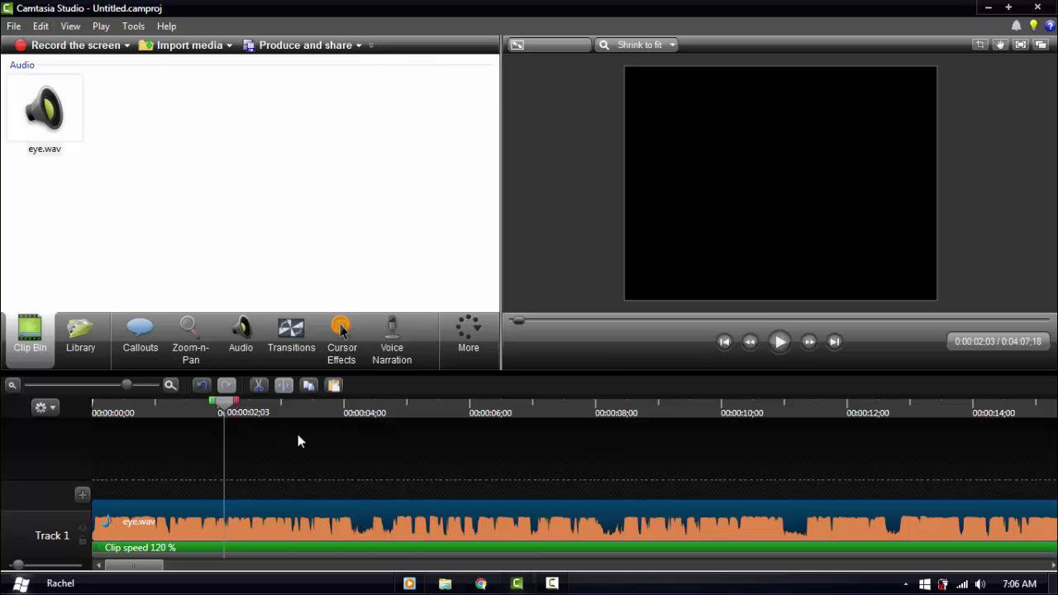
# Step: Undo the 120% clip speed change, restoring normal speed
pyautogui.click(203, 386)
pyautogui.click(319, 44)
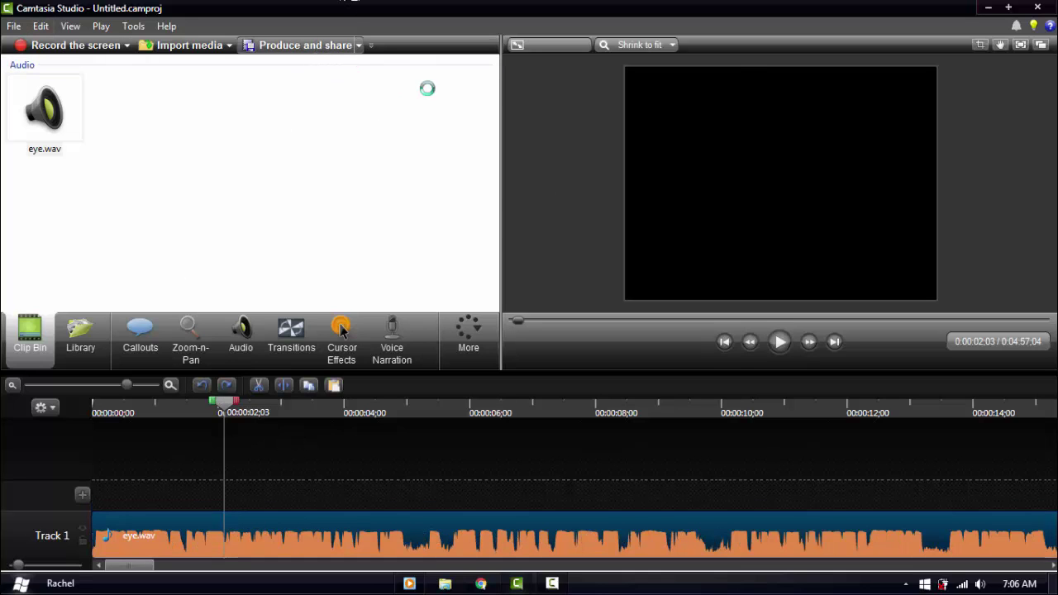
pyautogui.click(730, 57)
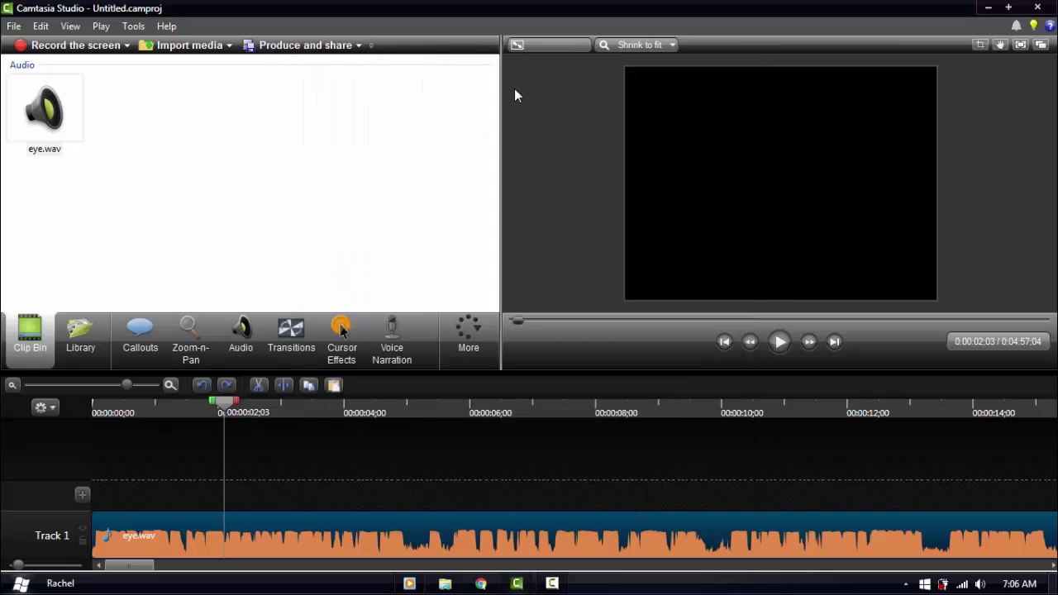
# Step: Render the project as an MP3 audio production named EYES on the Desktop
pyautogui.click(295, 47)
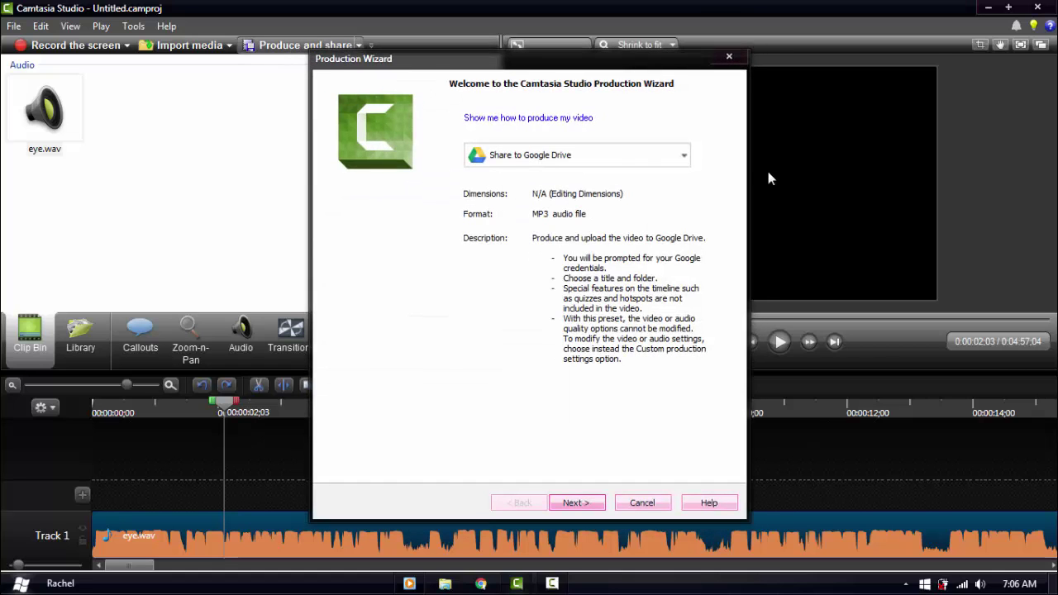
pyautogui.click(624, 163)
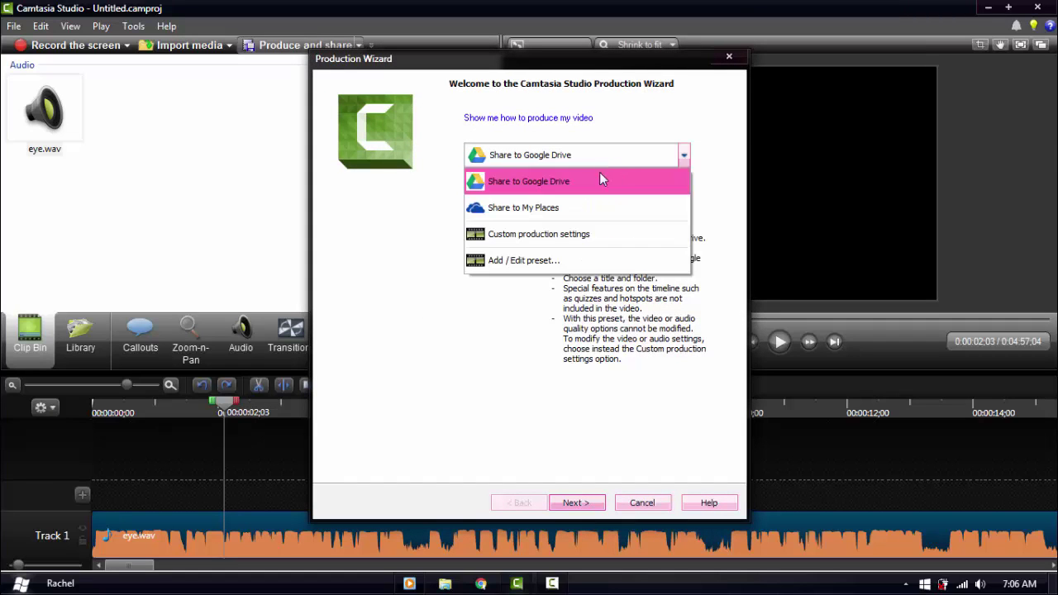
pyautogui.click(559, 259)
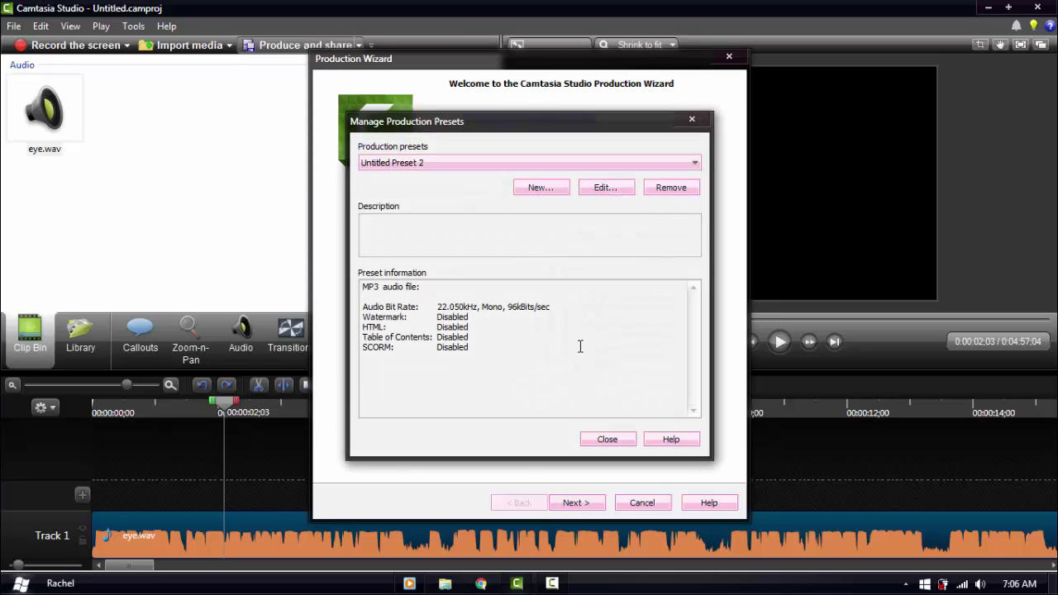
pyautogui.click(693, 119)
pyautogui.click(612, 155)
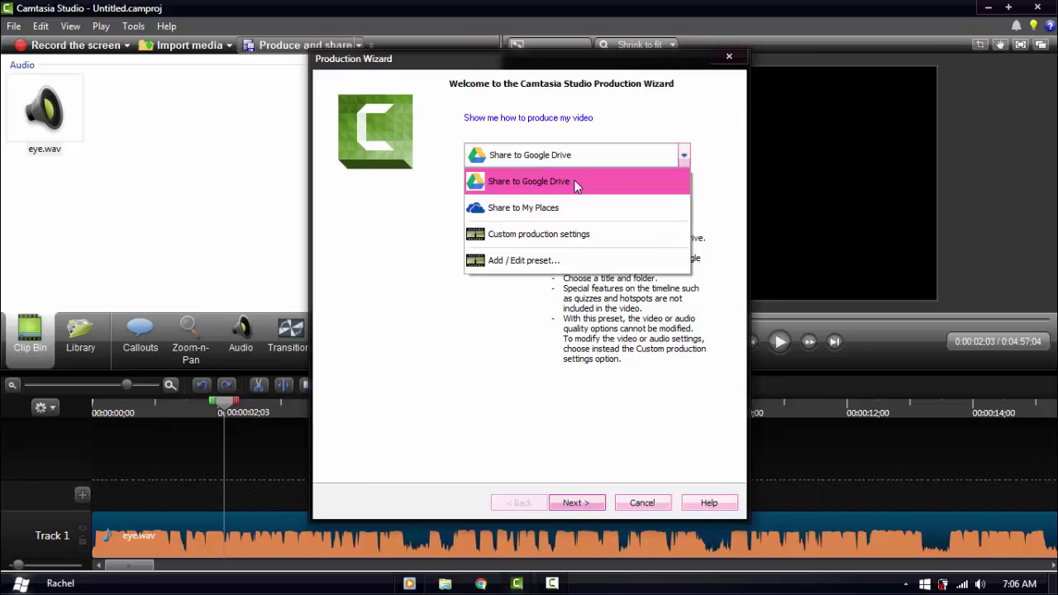
pyautogui.click(514, 261)
pyautogui.click(583, 502)
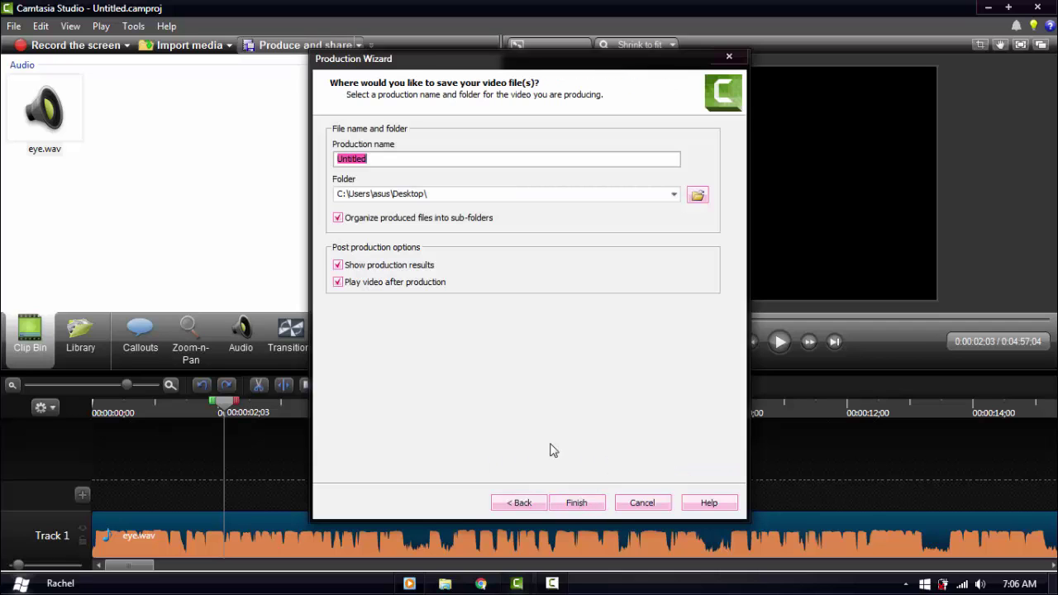
pyautogui.write('EYES')
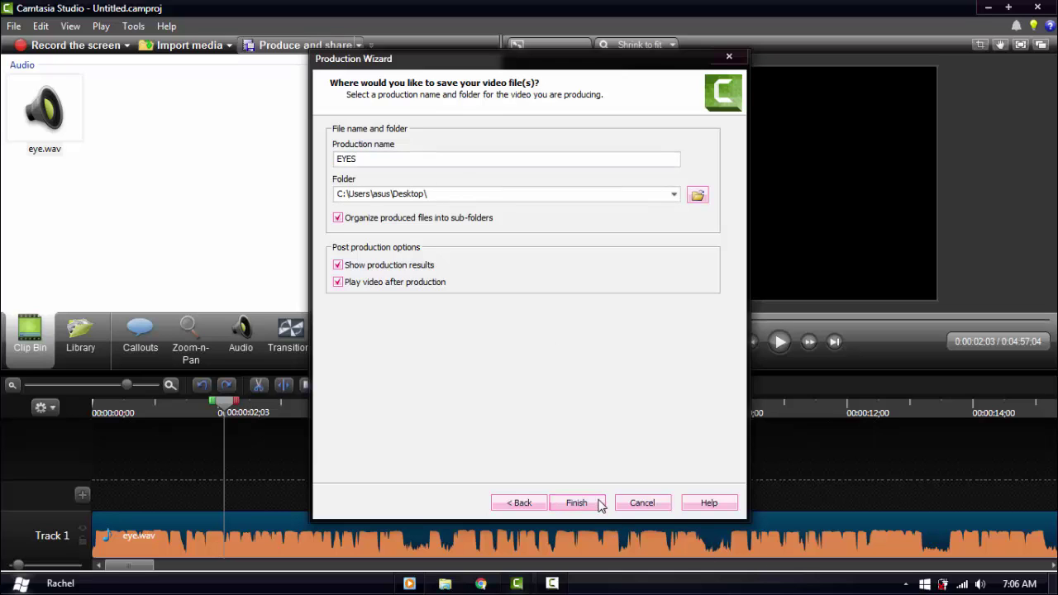
pyautogui.click(576, 502)
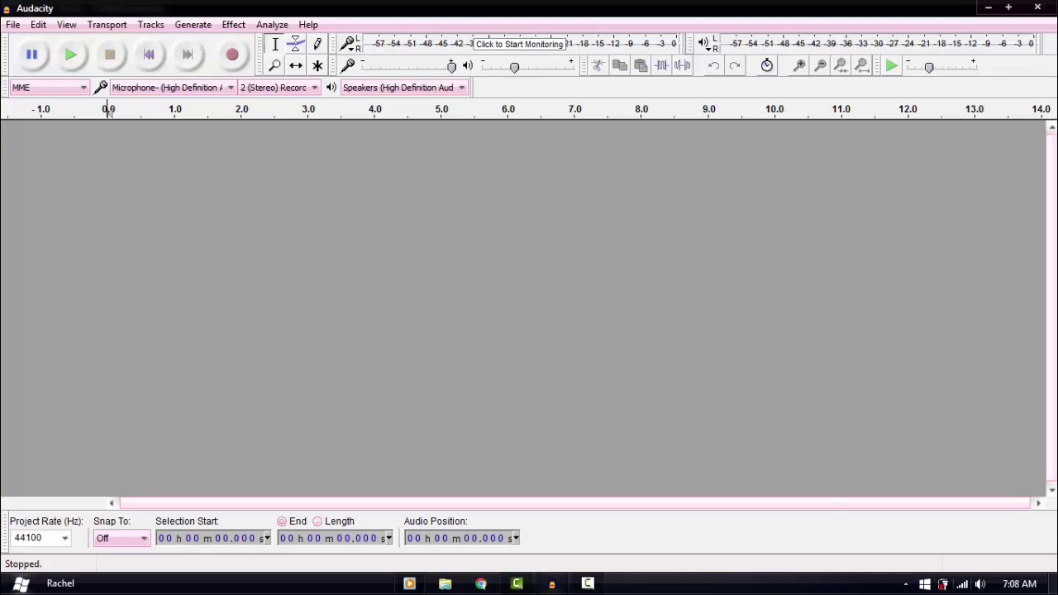
# Step: Import the EYES audio file from the Desktop's EYES folder into Audacity
pyautogui.click(11, 27)
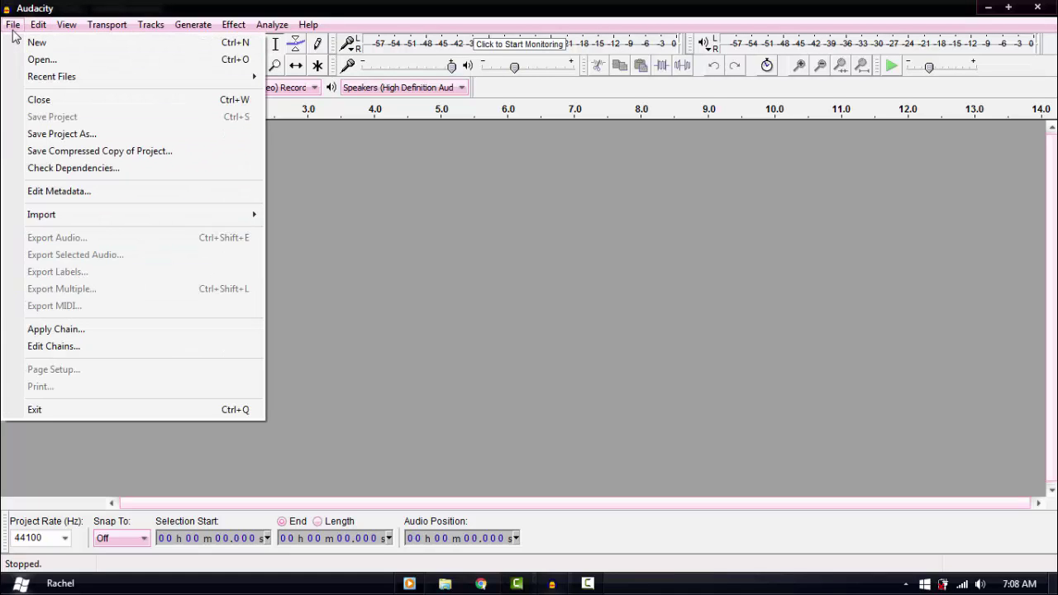
pyautogui.click(12, 29)
pyautogui.click(17, 27)
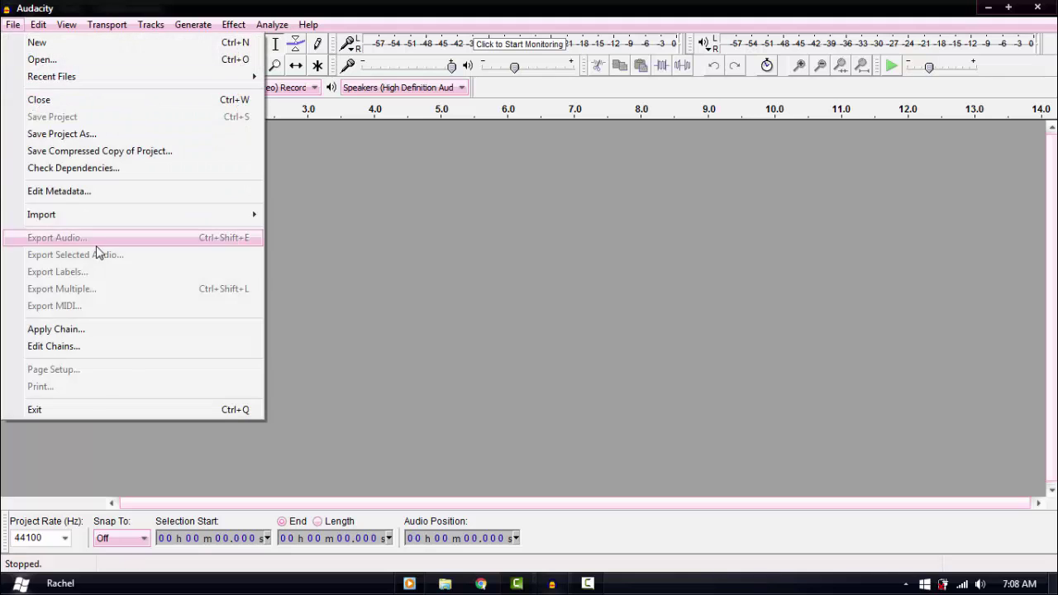
pyautogui.moveTo(146, 222)
pyautogui.click(344, 222)
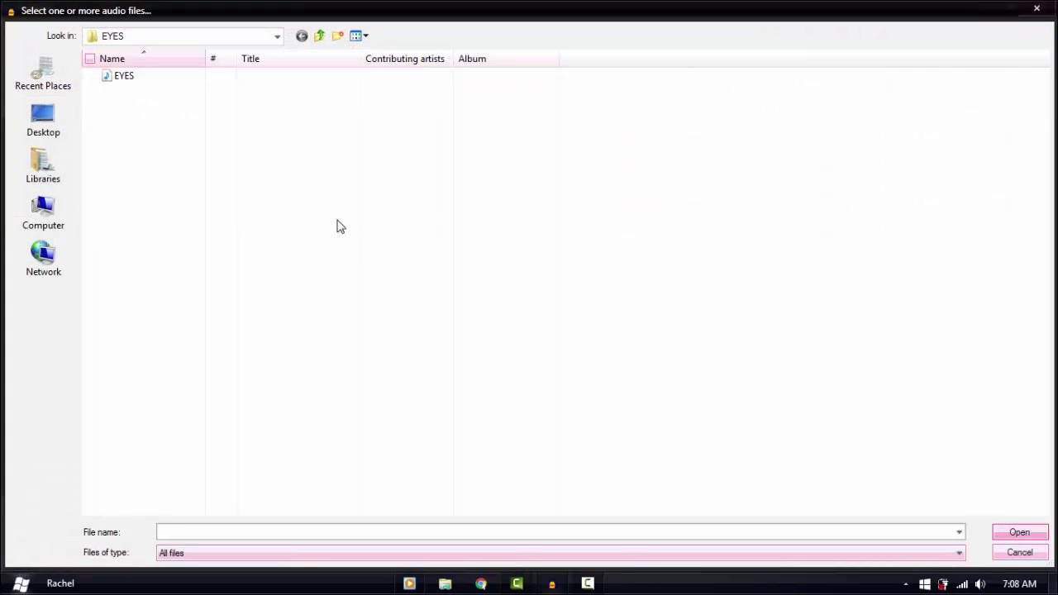
pyautogui.click(75, 113)
pyautogui.doubleClick(182, 120)
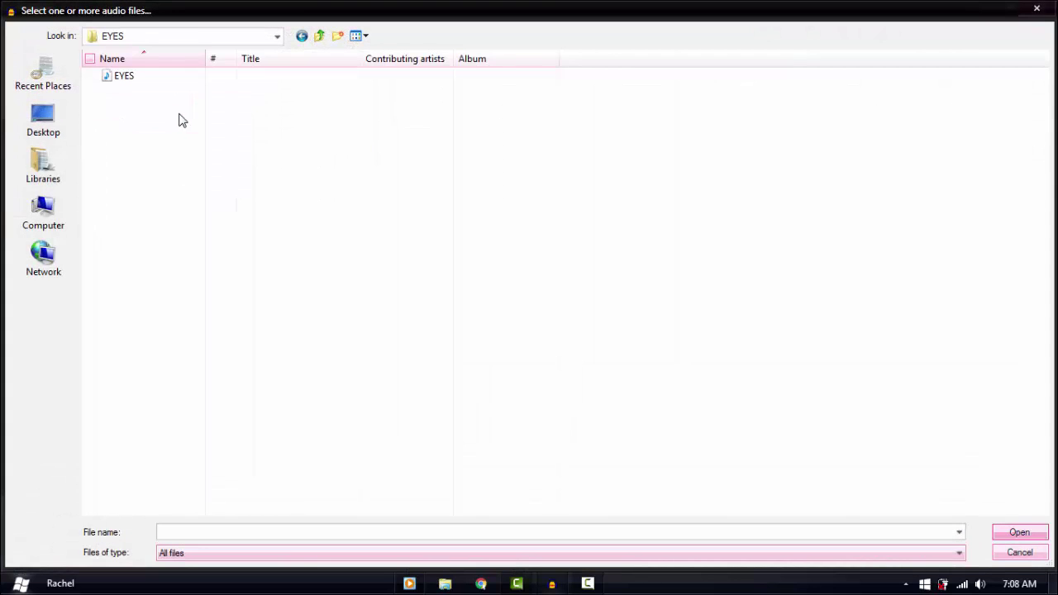
pyautogui.doubleClick(163, 81)
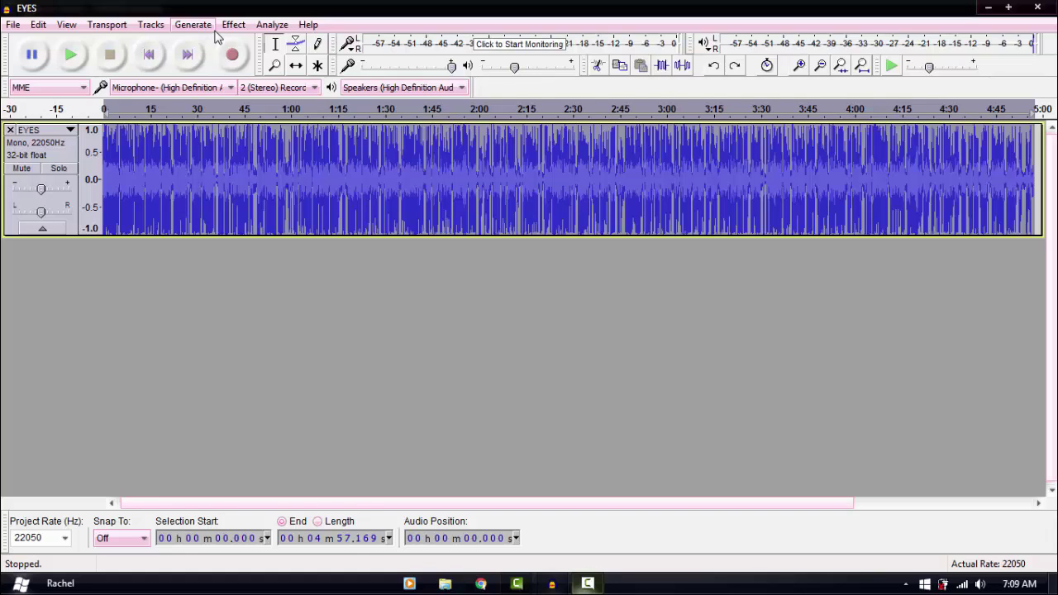
# Step: Open the Reverb effect and preview it with the default settings
pyautogui.click(233, 25)
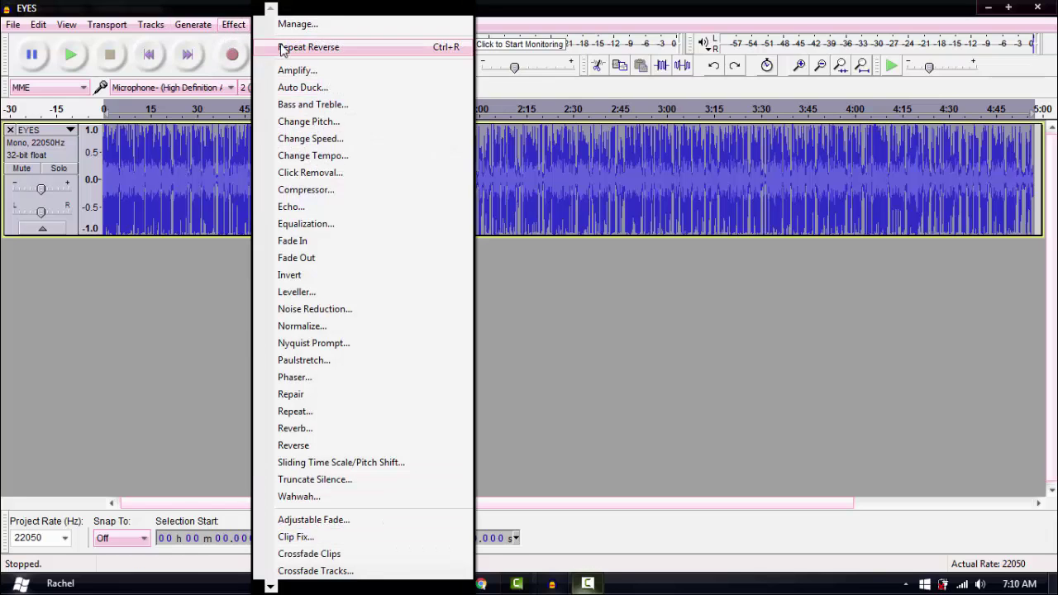
pyautogui.click(298, 429)
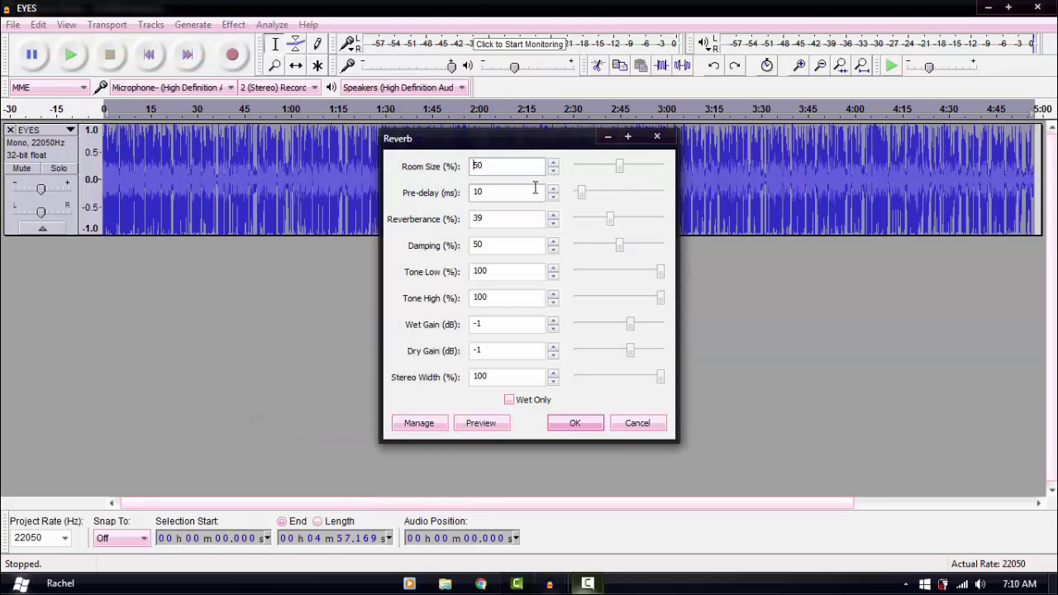
pyautogui.doubleClick(506, 168)
pyautogui.press('Tab')
pyautogui.click(480, 218)
pyautogui.press('Tab')
pyautogui.press('Tab')
pyautogui.press('Tab')
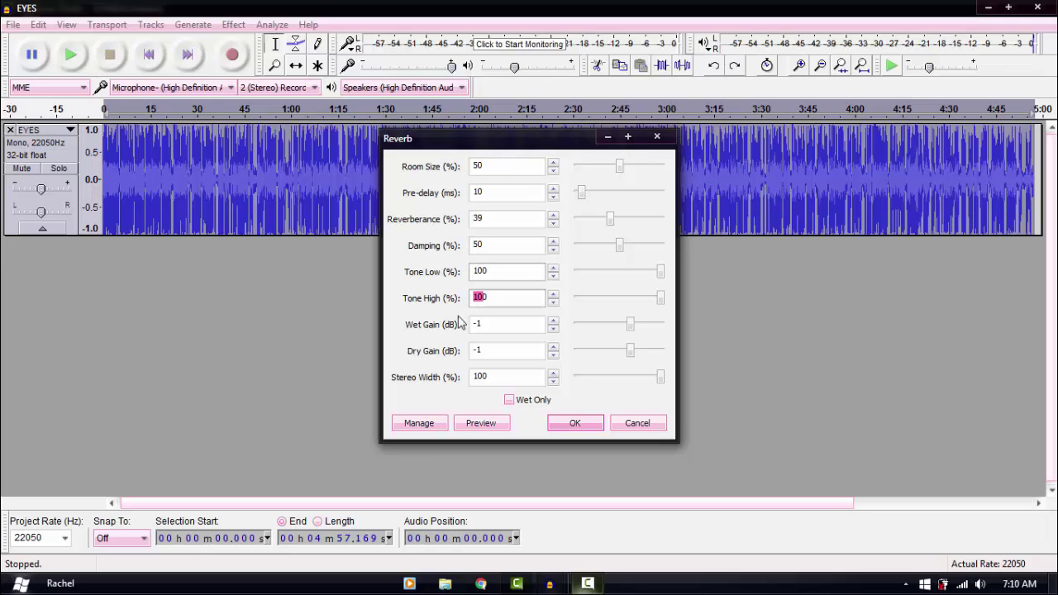
pyautogui.press('Tab')
pyautogui.press('Tab')
pyautogui.press('Tab')
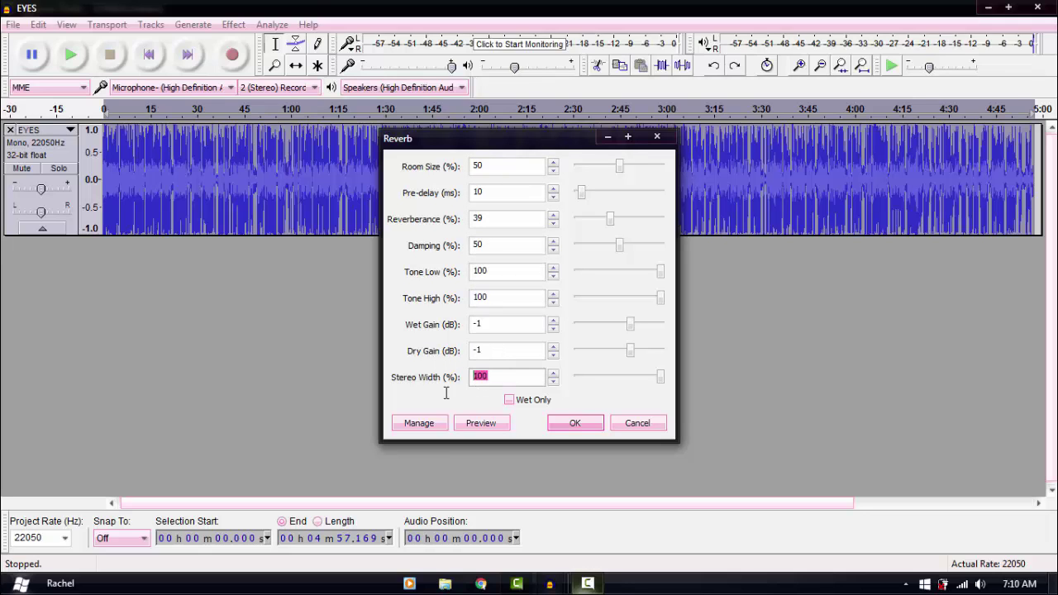
pyautogui.click(498, 424)
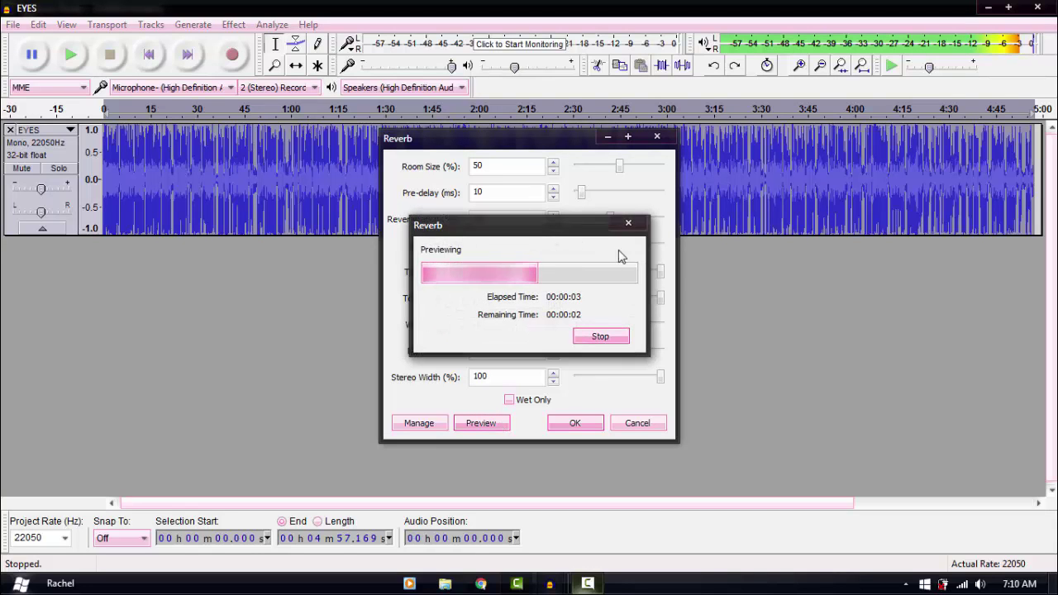
pyautogui.click(632, 225)
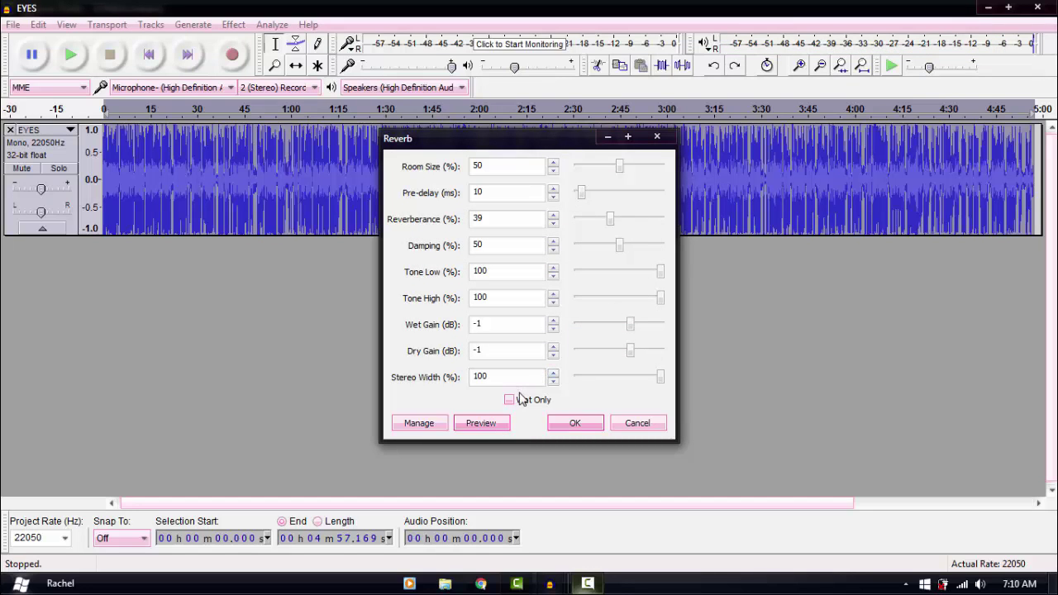
# Step: Lower Room Size to 45, preview, then lower it further to 40
pyautogui.click(554, 172)
pyautogui.click(554, 172)
pyautogui.click(554, 172)
pyautogui.click(554, 172)
pyautogui.click(554, 172)
pyautogui.click(479, 424)
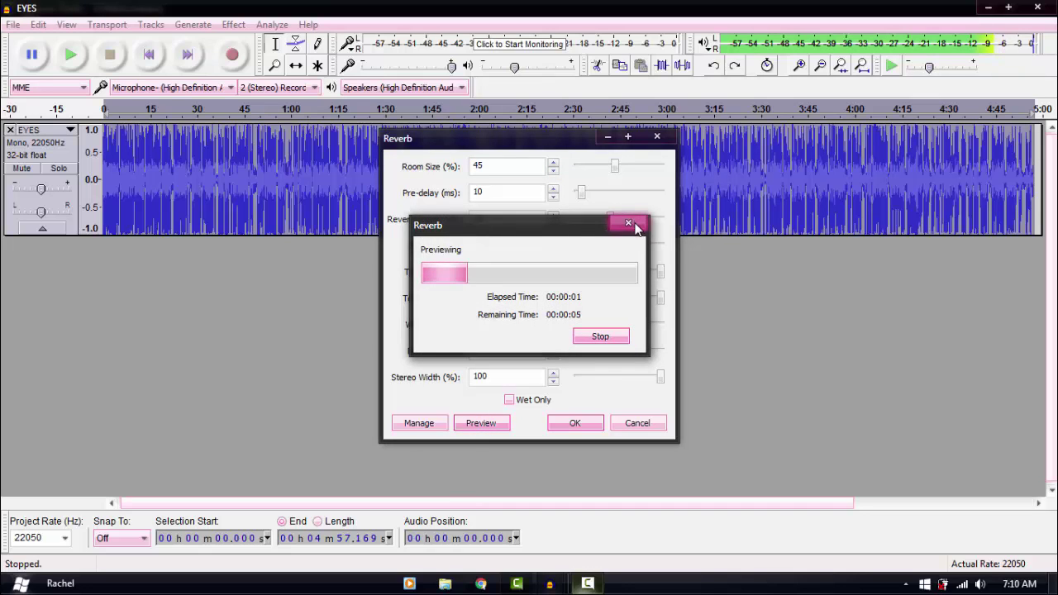
pyautogui.click(631, 224)
pyautogui.click(553, 171)
pyautogui.click(553, 171)
pyautogui.click(553, 172)
pyautogui.click(554, 171)
pyautogui.click(553, 171)
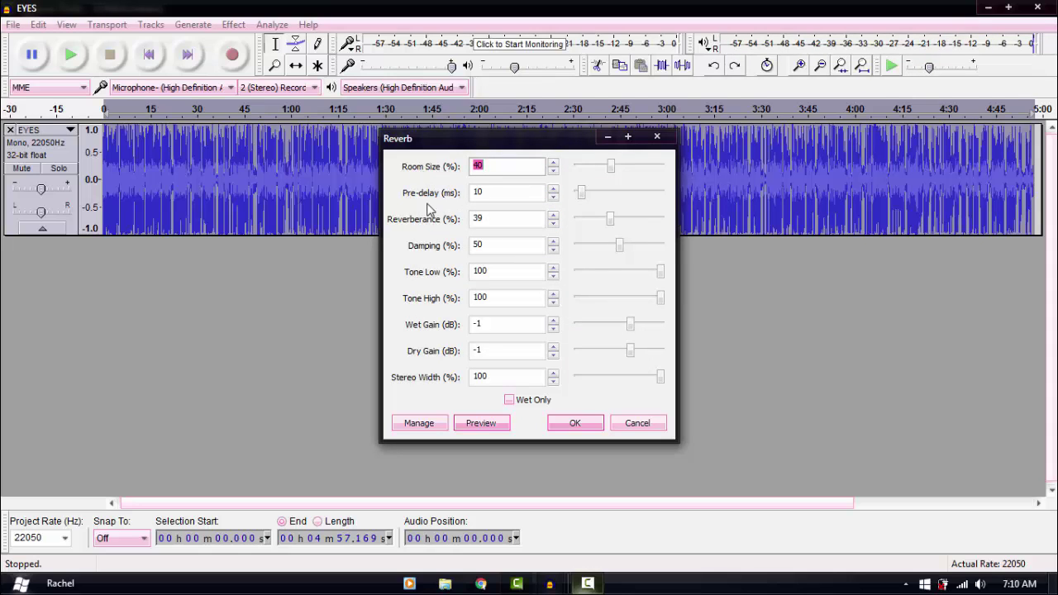
# Step: Drop Reverberance to 35, preview, and apply the reverb to the whole track
pyautogui.click(554, 223)
pyautogui.click(554, 223)
pyautogui.click(554, 223)
pyautogui.click(554, 224)
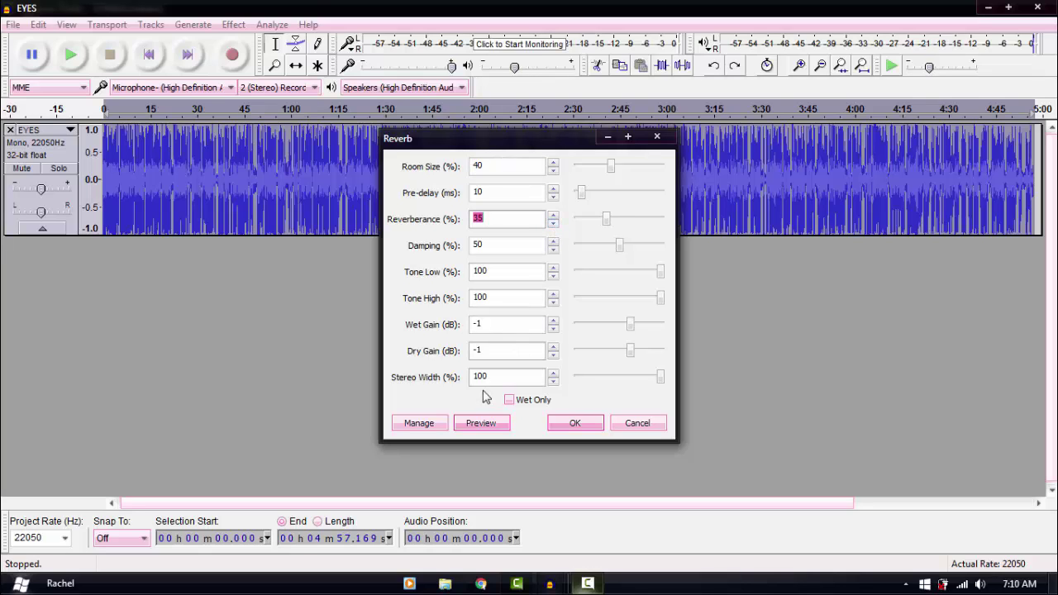
pyautogui.click(487, 424)
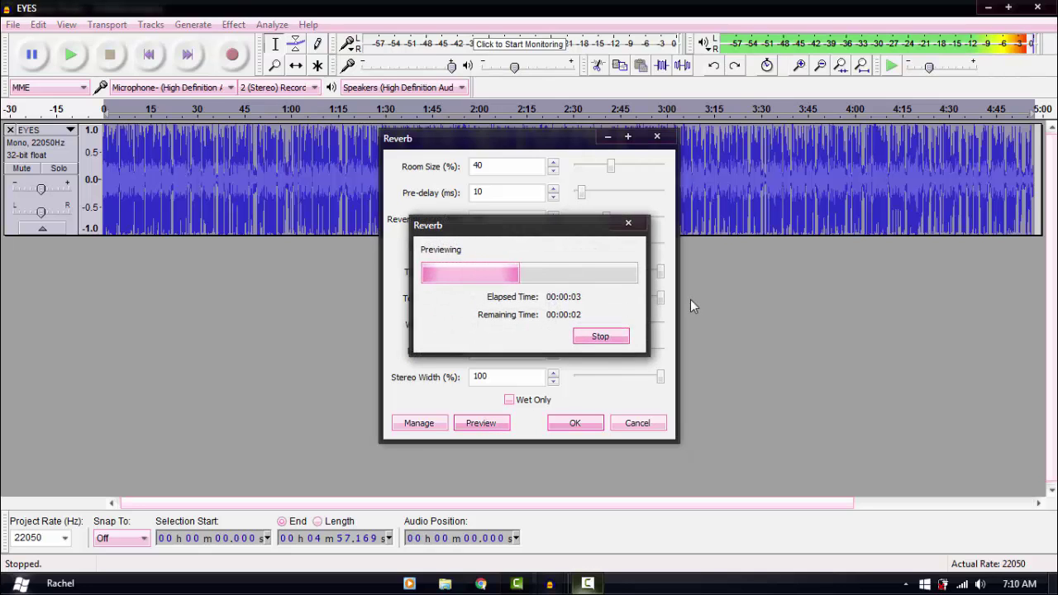
pyautogui.click(600, 336)
pyautogui.click(590, 425)
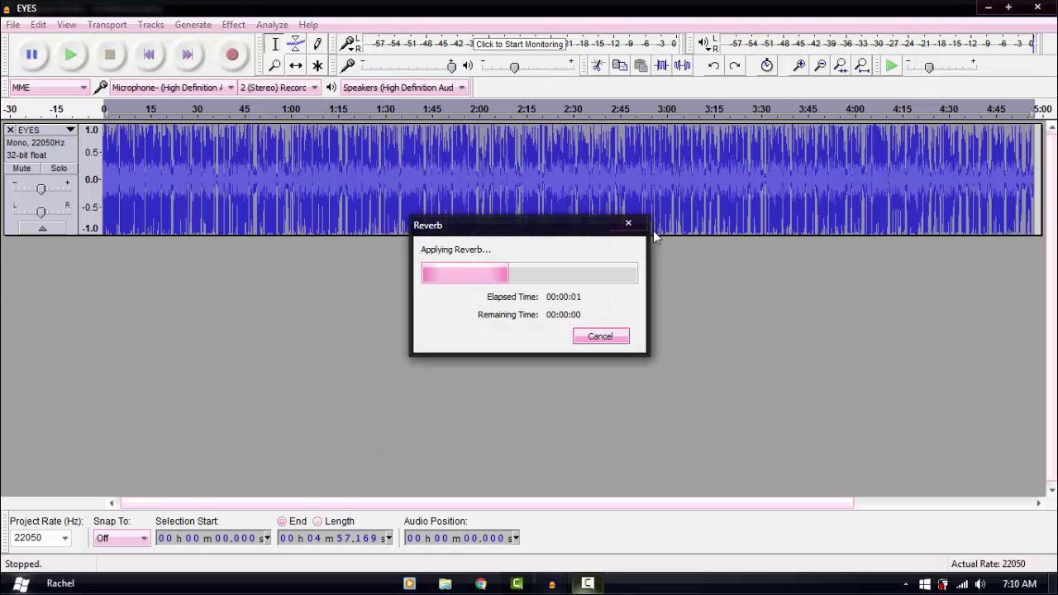
pyautogui.click(518, 173)
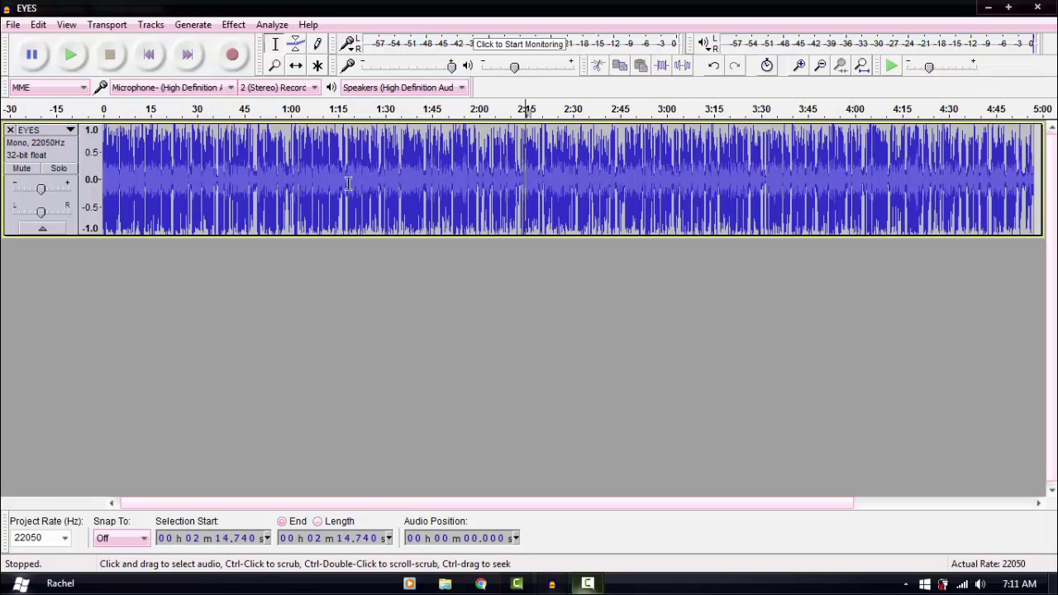
pyautogui.click(70, 58)
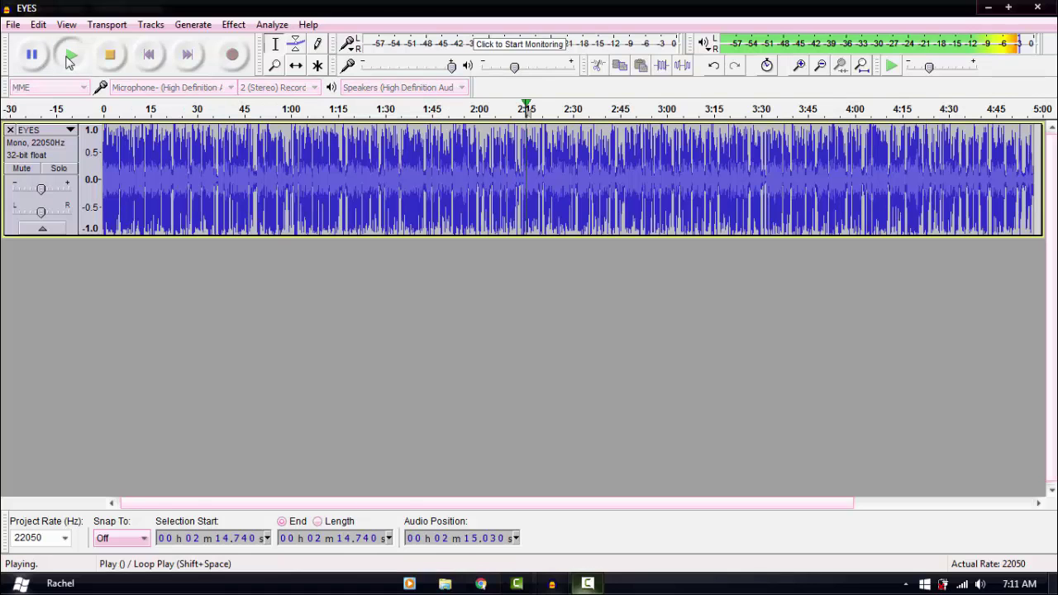
pyautogui.click(116, 55)
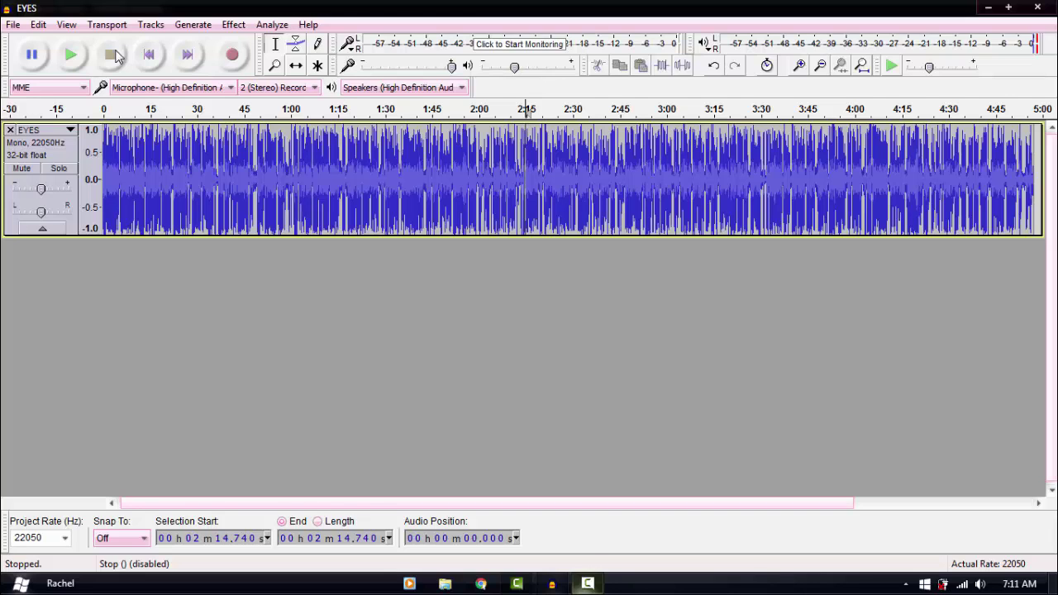
pyautogui.click(38, 24)
pyautogui.hotkey('ctrl', 'a')
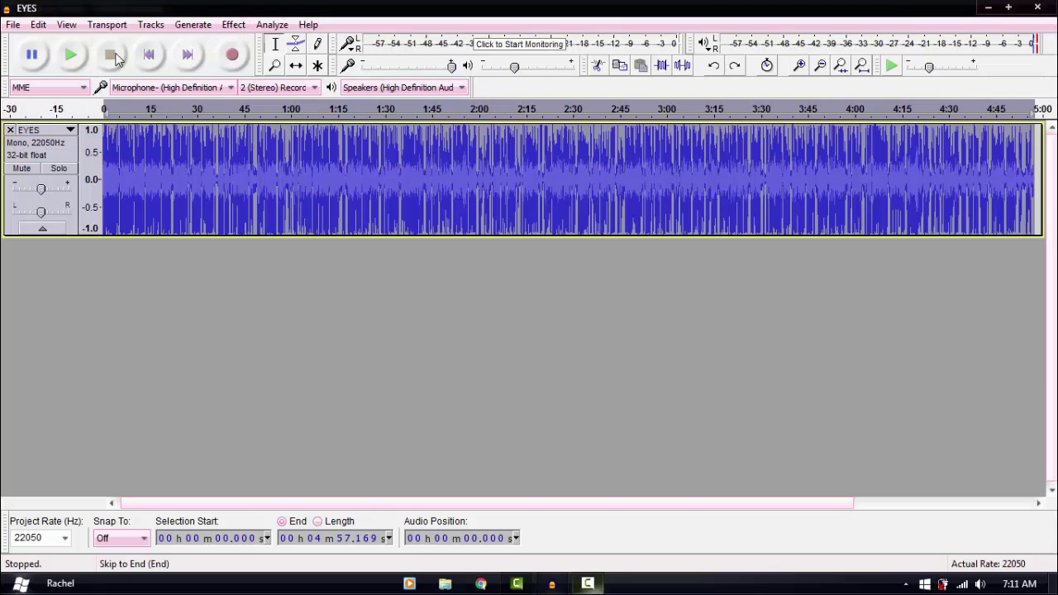
pyautogui.click(233, 25)
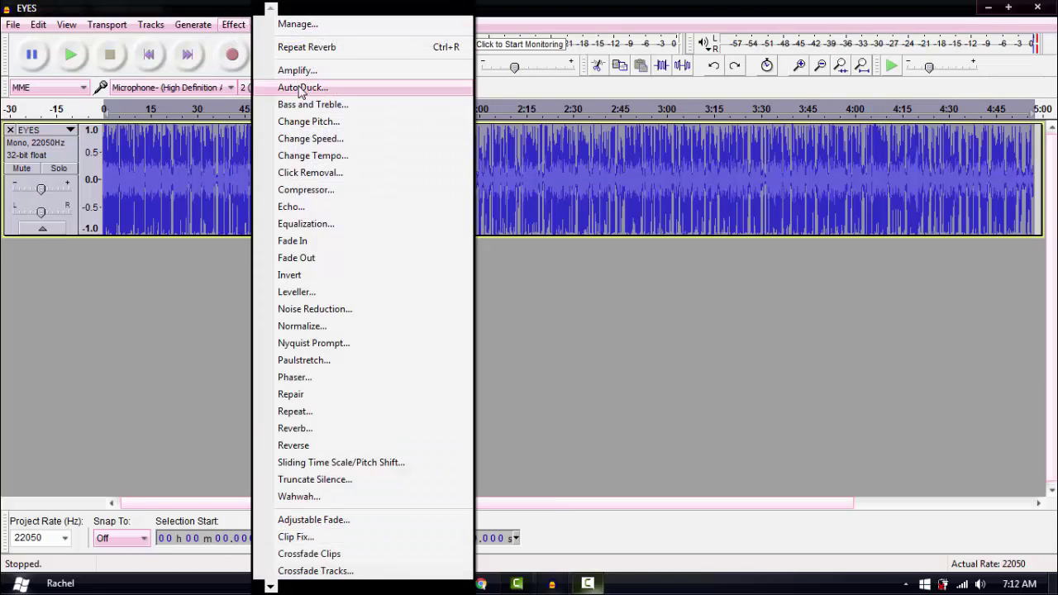
pyautogui.click(307, 124)
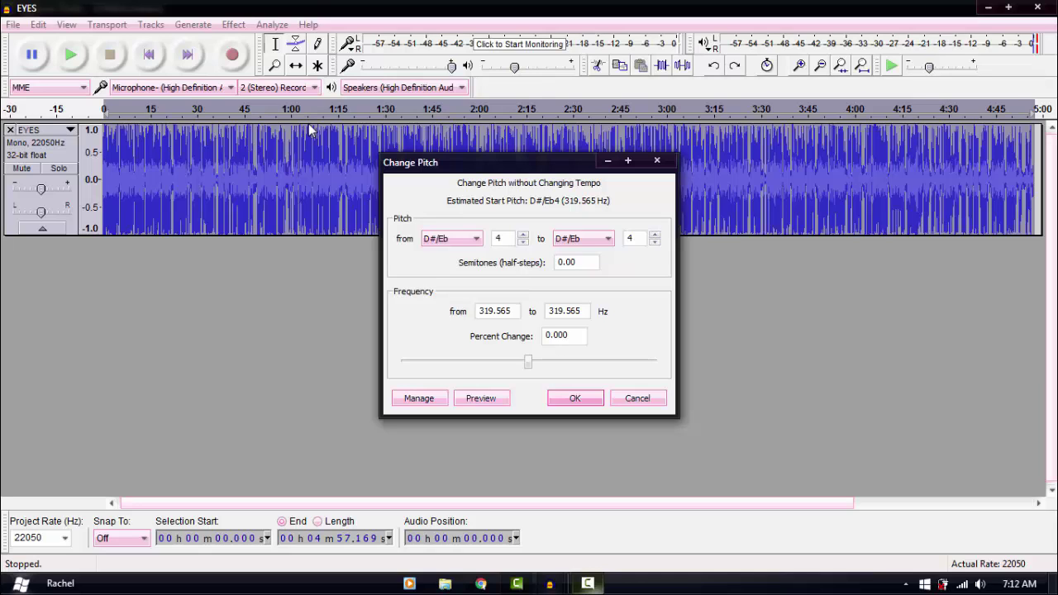
pyautogui.moveTo(528, 362); pyautogui.dragTo(567, 378)
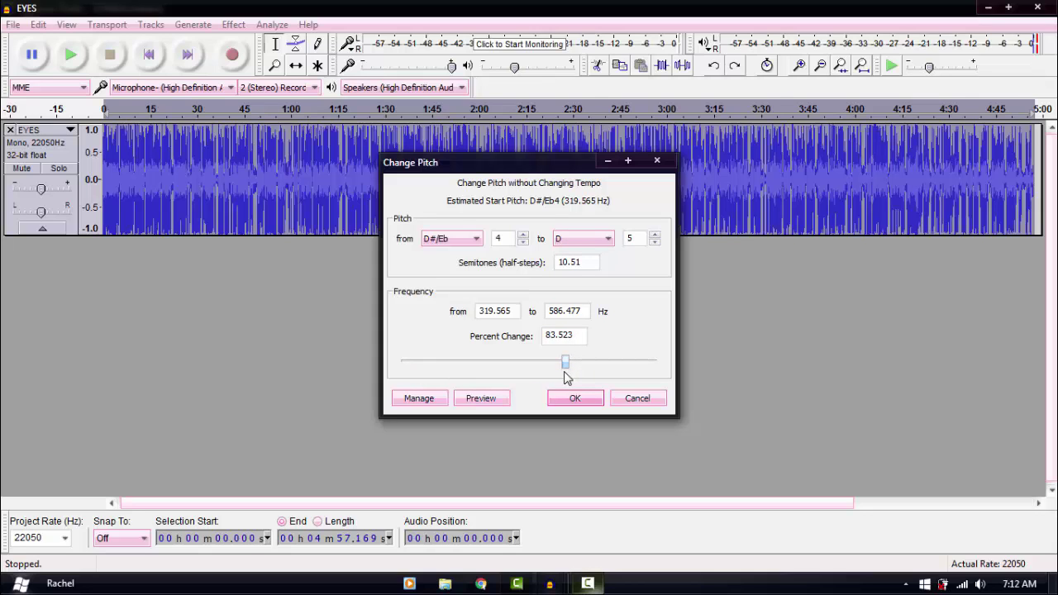
pyautogui.click(497, 400)
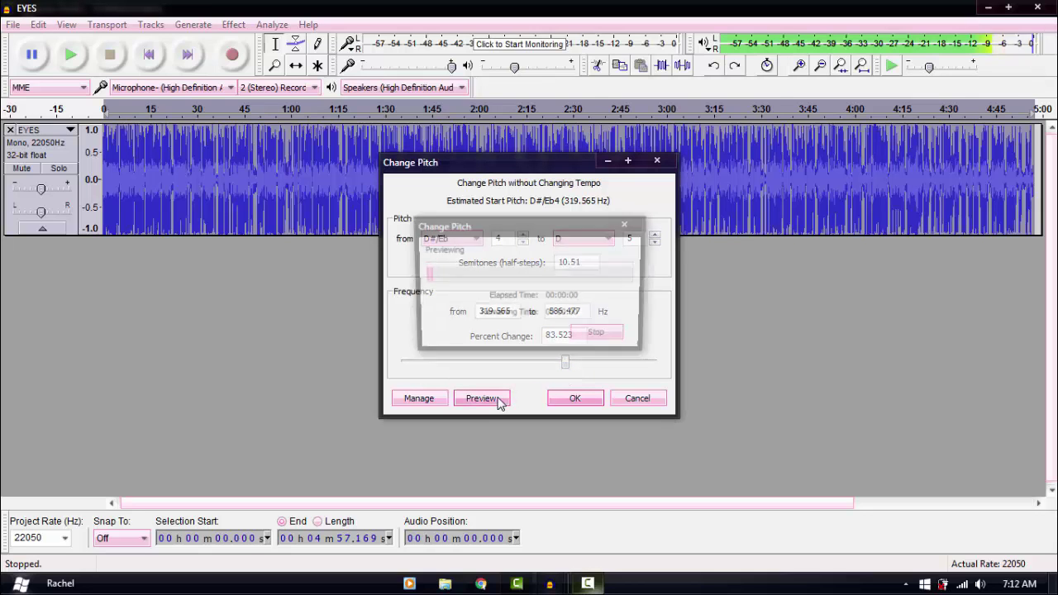
pyautogui.moveTo(568, 371); pyautogui.dragTo(552, 369)
pyautogui.click(501, 403)
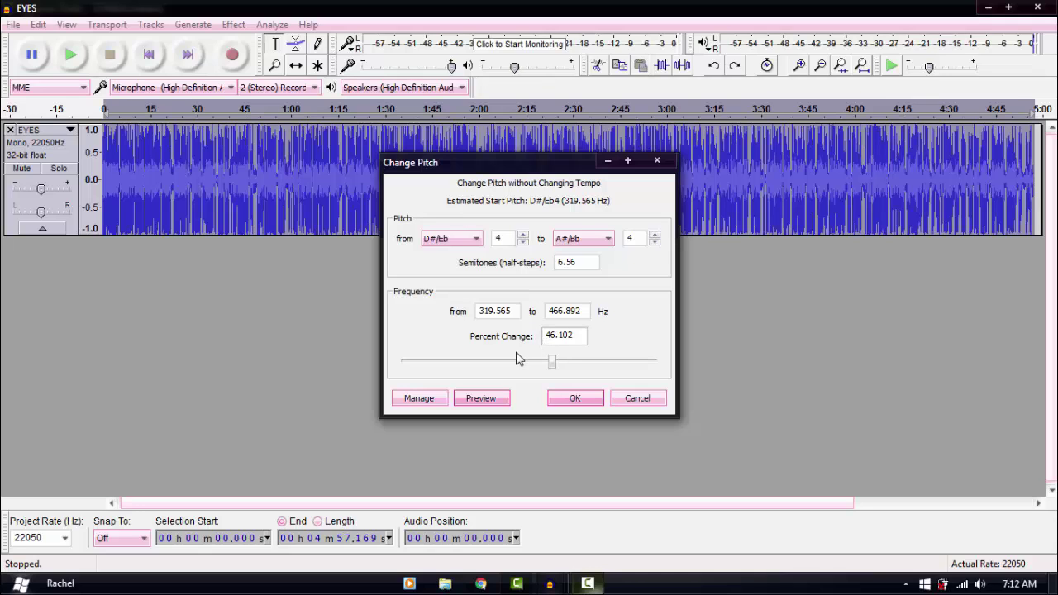
pyautogui.click(484, 364)
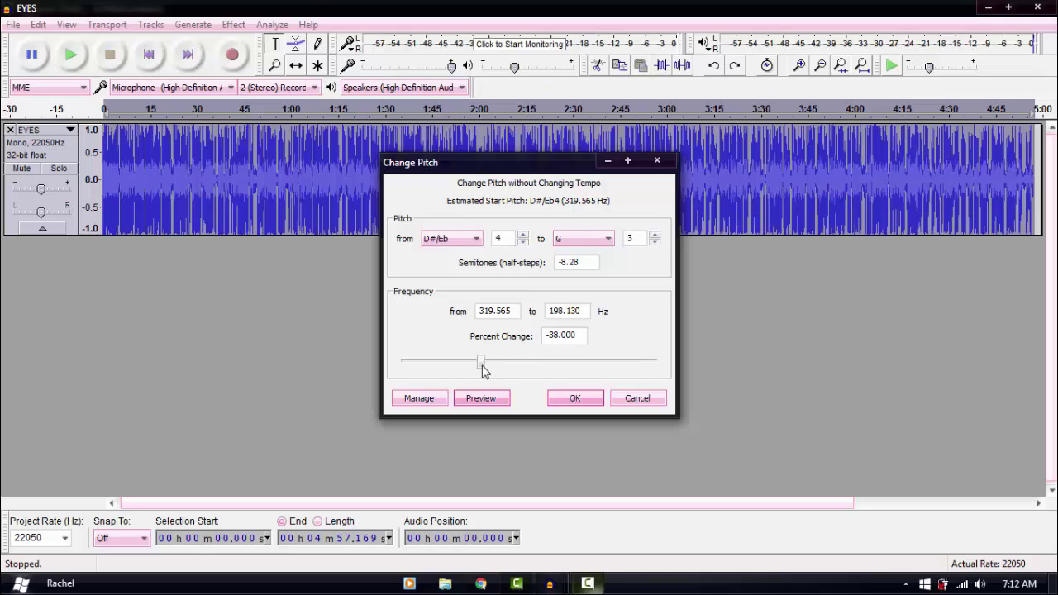
pyautogui.moveTo(484, 371); pyautogui.dragTo(453, 370)
pyautogui.click(481, 399)
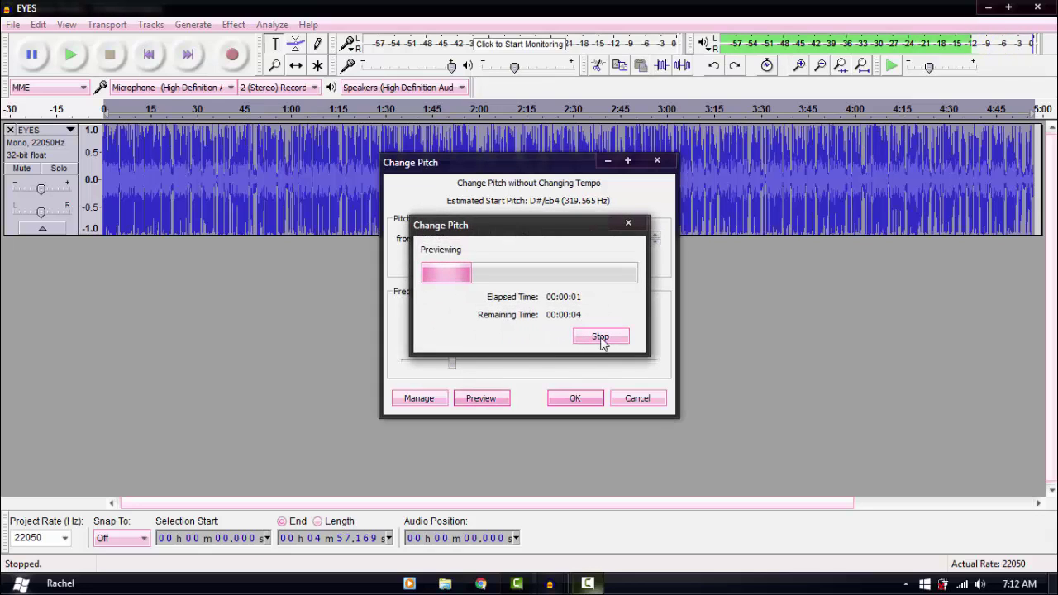
pyautogui.click(601, 337)
pyautogui.moveTo(453, 364); pyautogui.dragTo(488, 368)
pyautogui.click(493, 400)
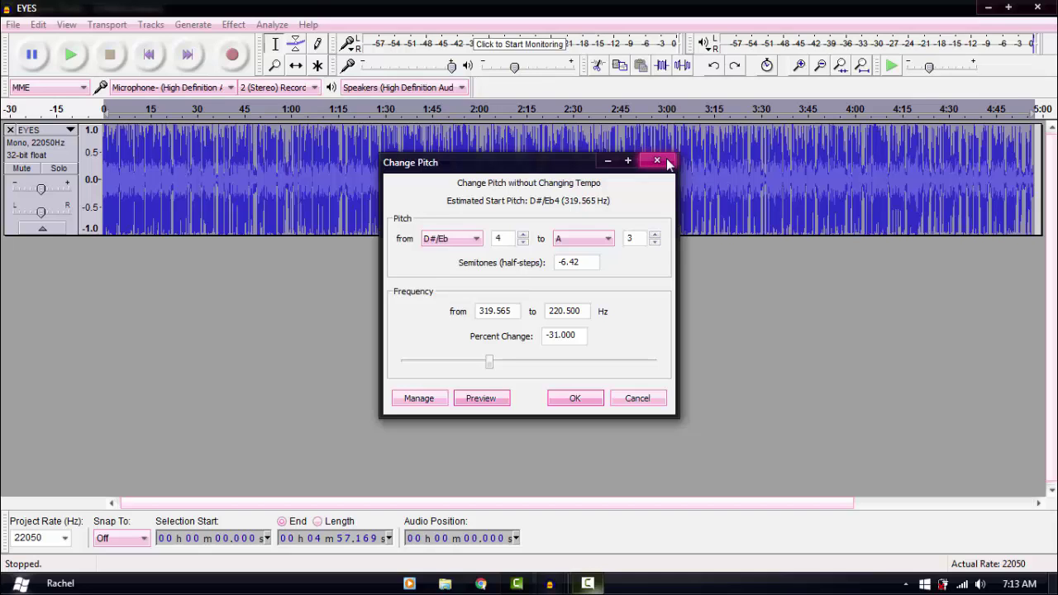
pyautogui.click(653, 400)
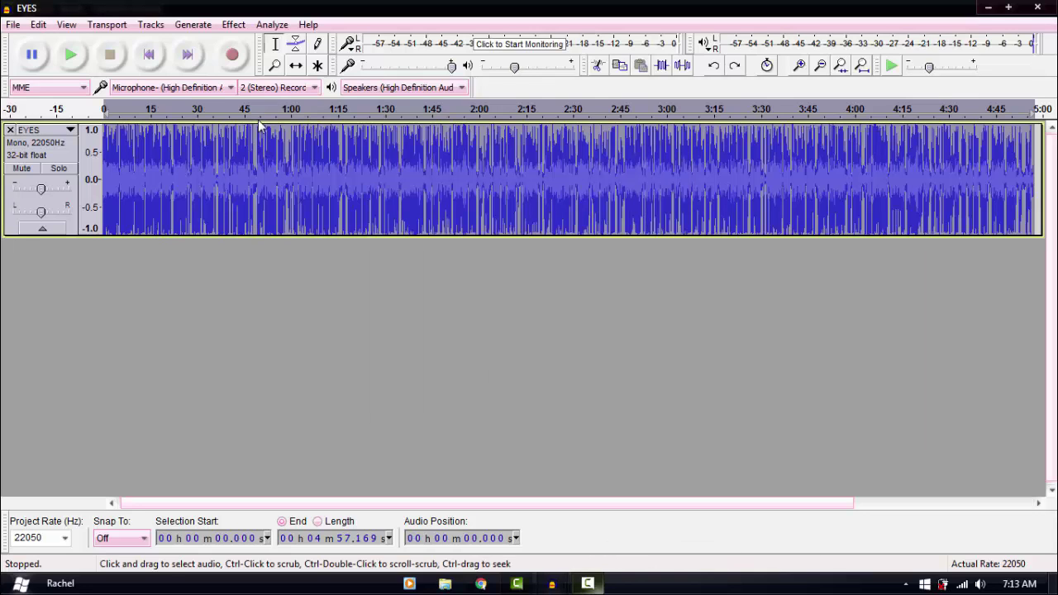
pyautogui.click(234, 24)
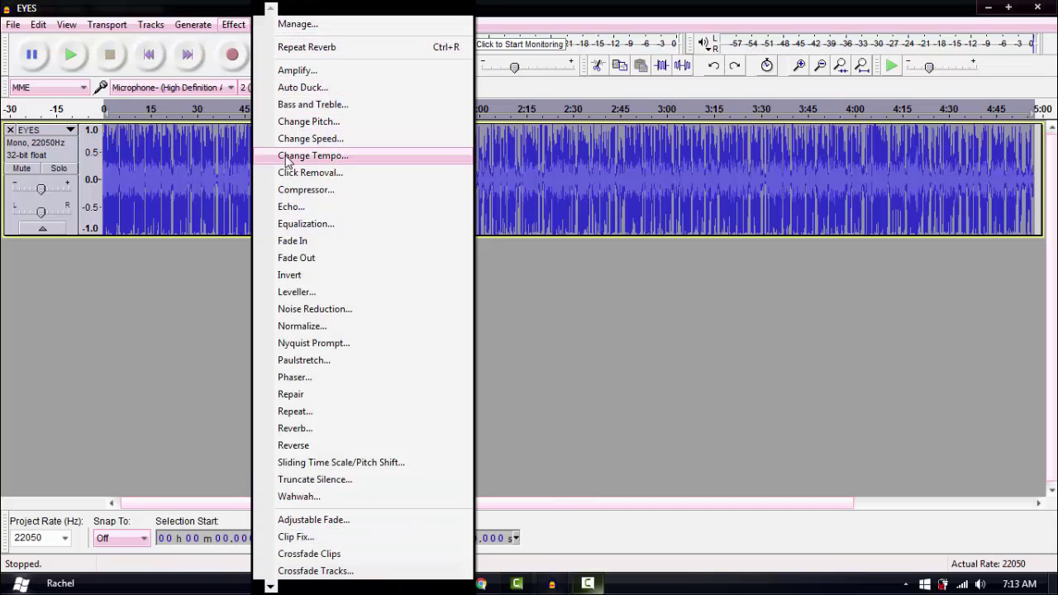
pyautogui.click(334, 155)
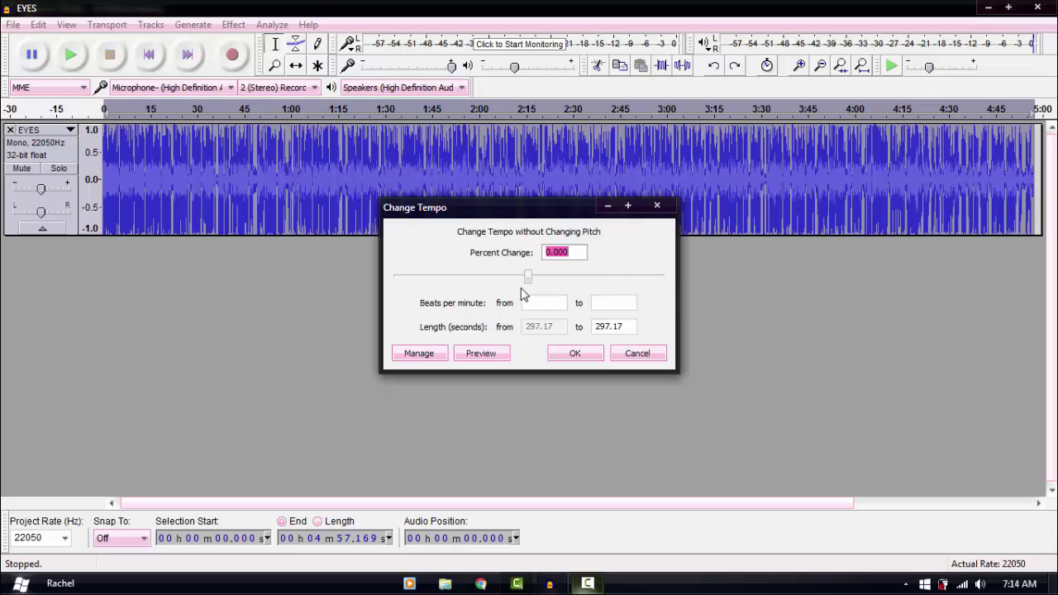
pyautogui.moveTo(531, 282); pyautogui.dragTo(552, 304)
pyautogui.click(488, 354)
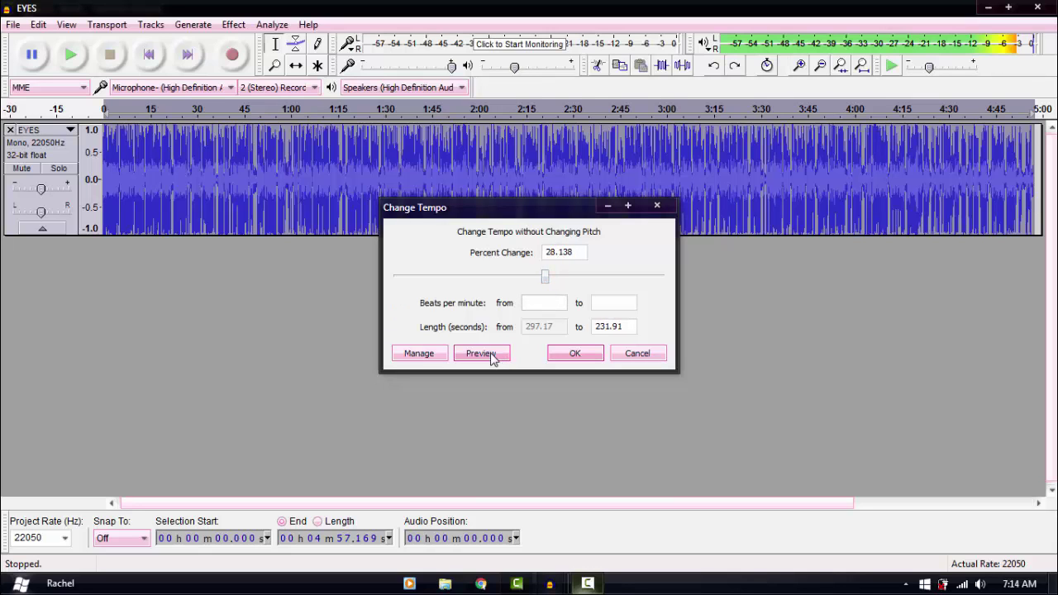
pyautogui.click(600, 337)
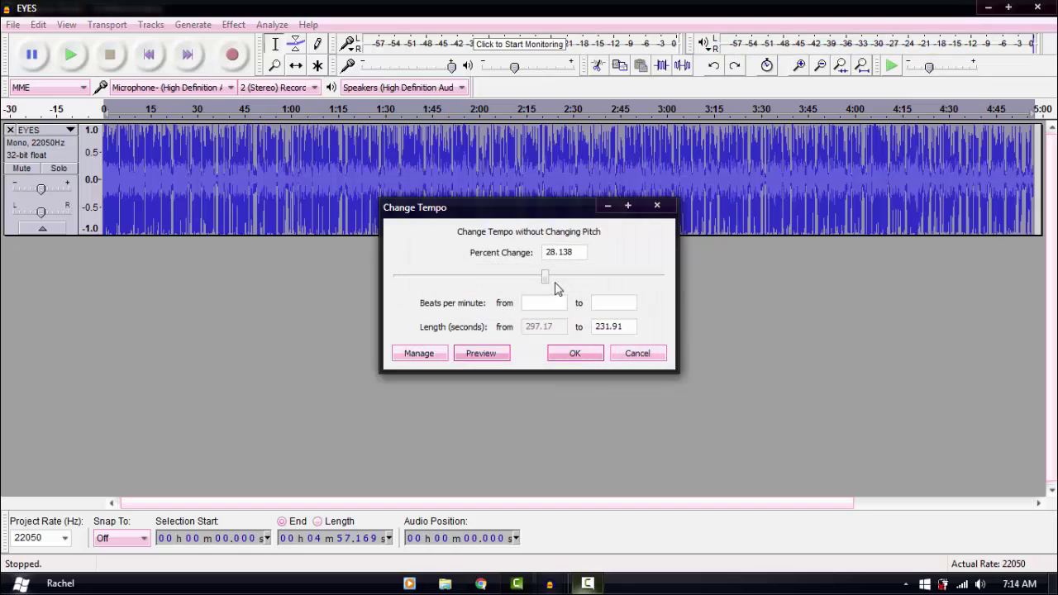
pyautogui.moveTo(554, 281); pyautogui.dragTo(550, 289)
pyautogui.click(485, 357)
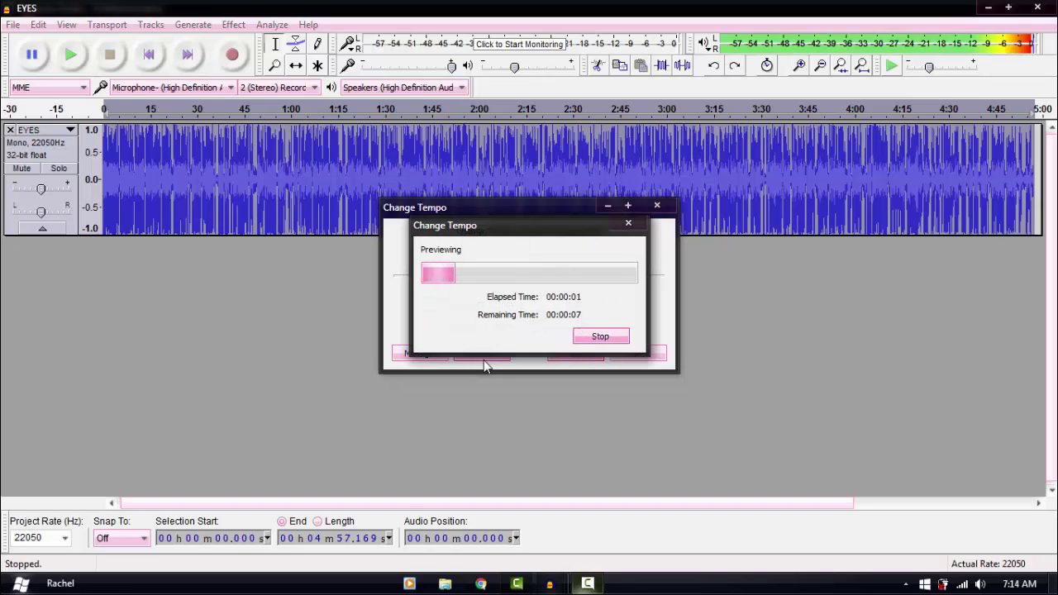
pyautogui.click(626, 226)
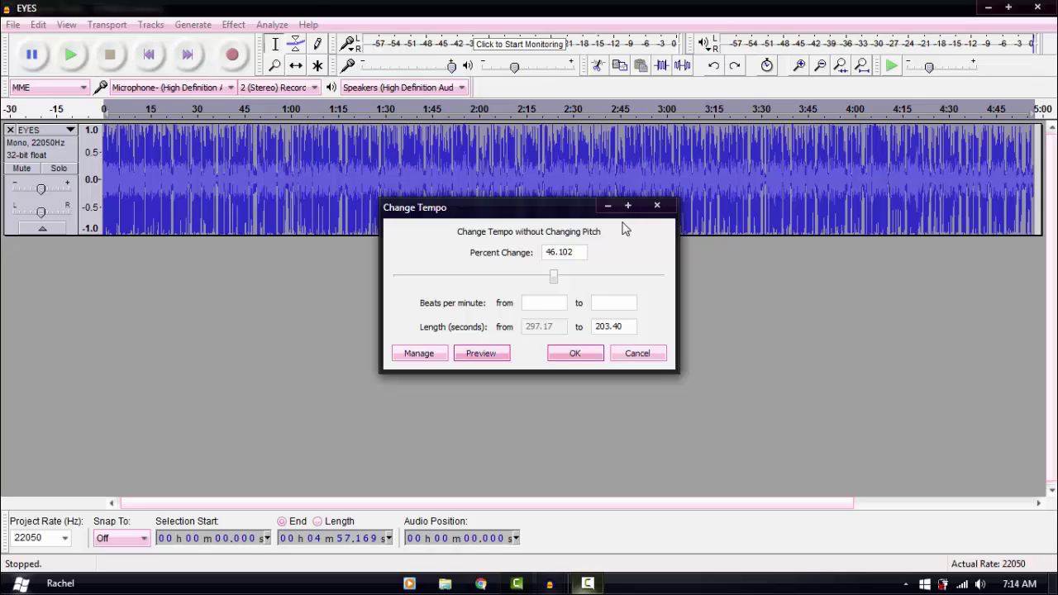
pyautogui.click(500, 275)
pyautogui.click(522, 281)
pyautogui.moveTo(504, 279); pyautogui.dragTo(496, 281)
pyautogui.click(486, 356)
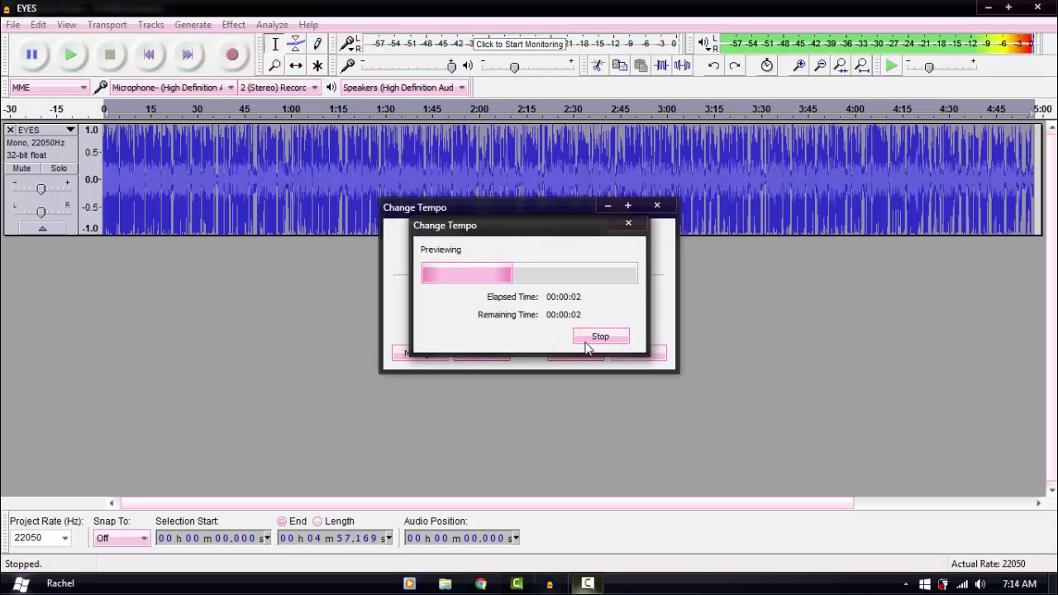
# Step: Discard the tempo change, set Change Speed to a 1.369 multiplier (36.866%), and briefly preview it
pyautogui.click(590, 338)
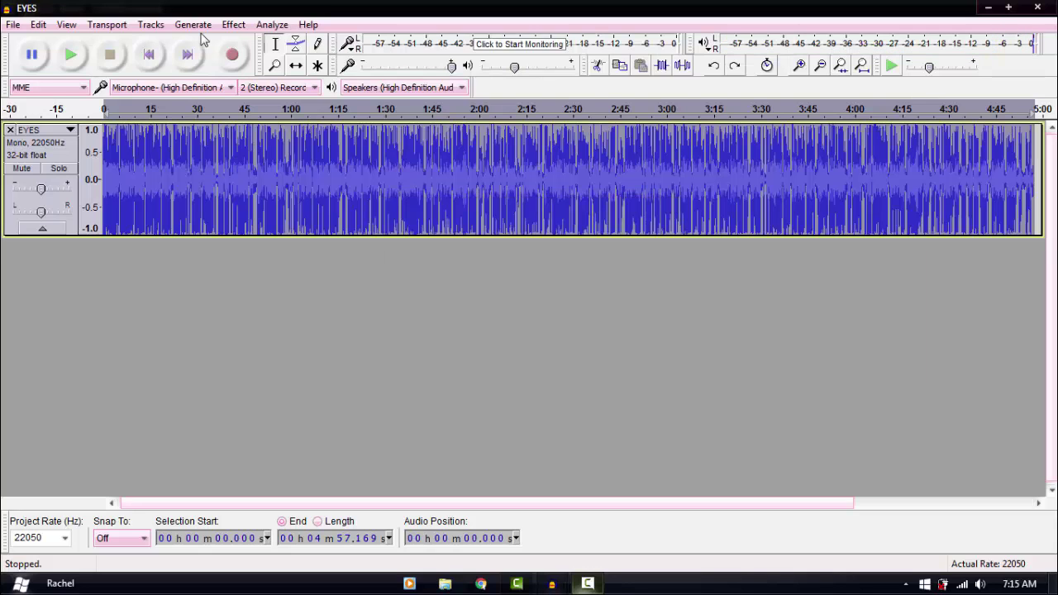
pyautogui.click(236, 25)
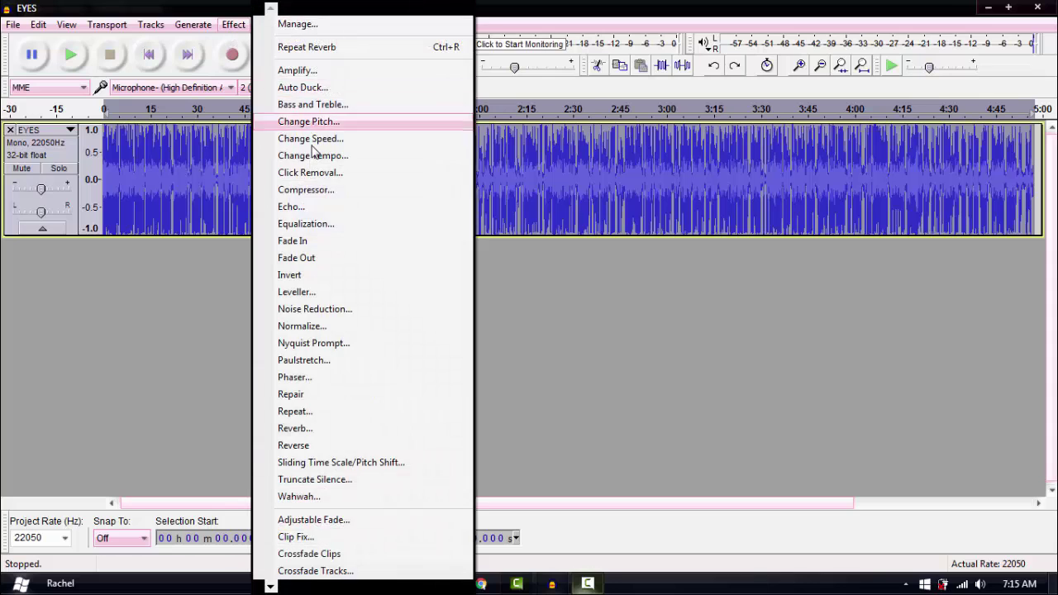
pyautogui.click(315, 138)
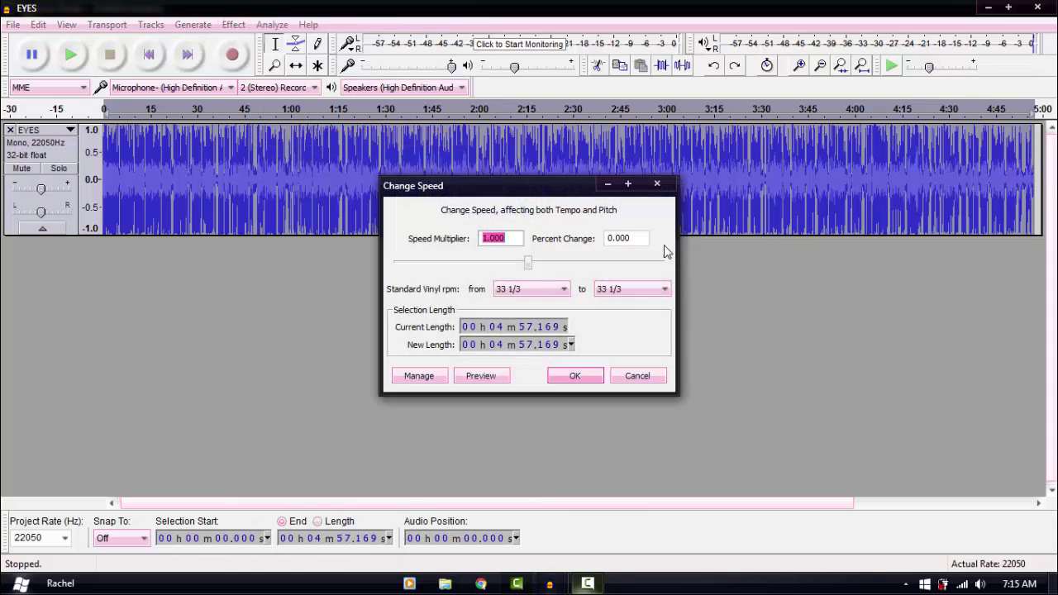
pyautogui.moveTo(531, 263); pyautogui.dragTo(553, 263)
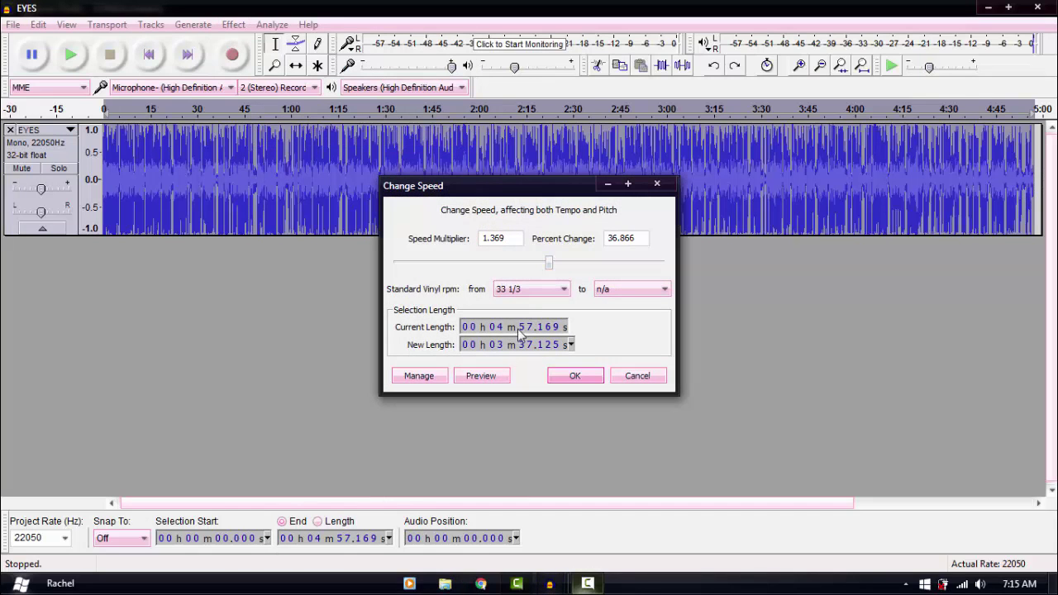
pyautogui.click(483, 377)
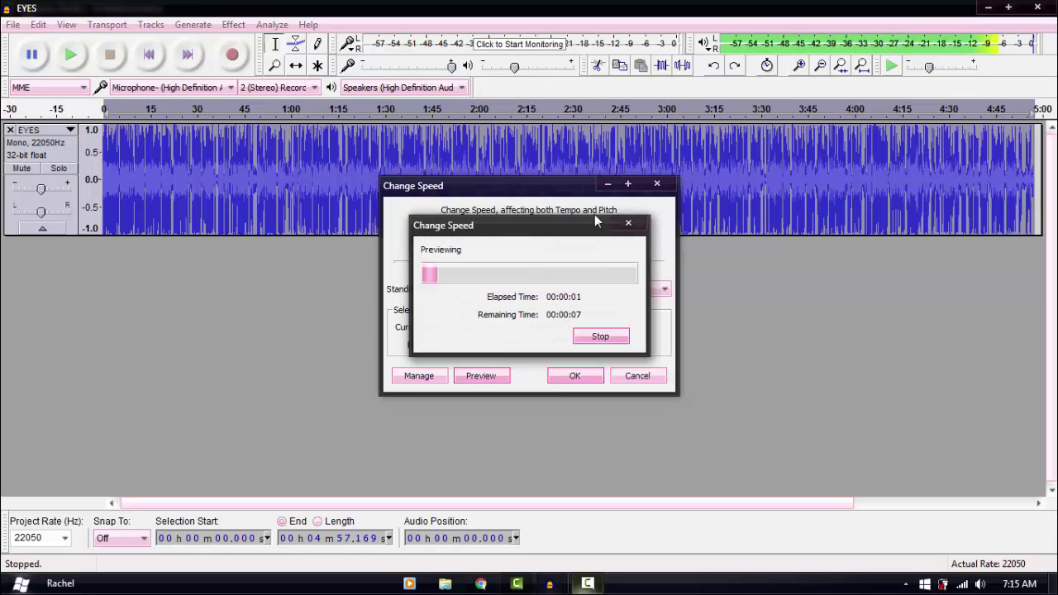
pyautogui.click(629, 223)
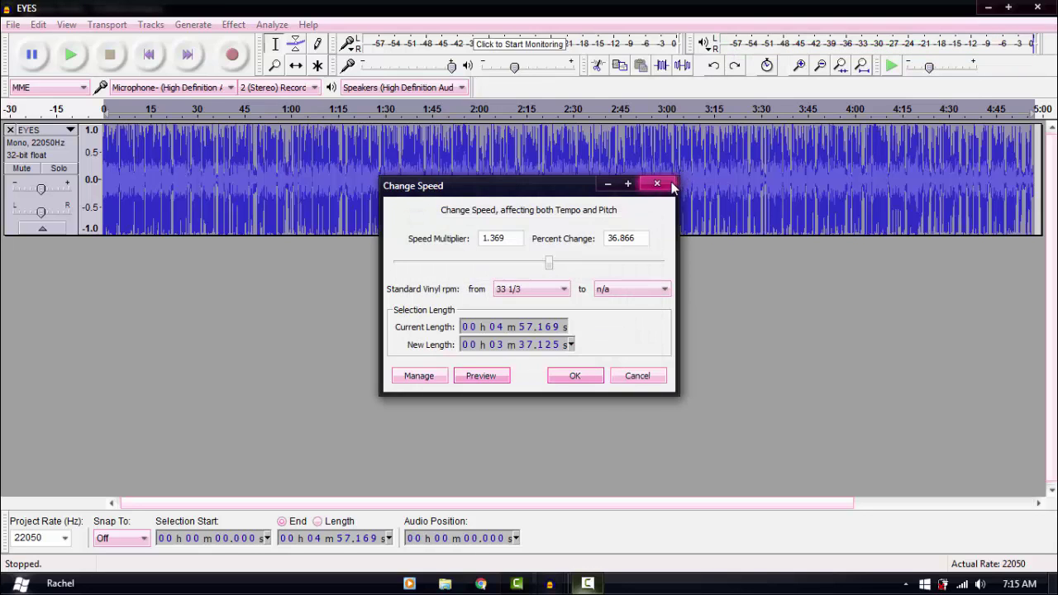